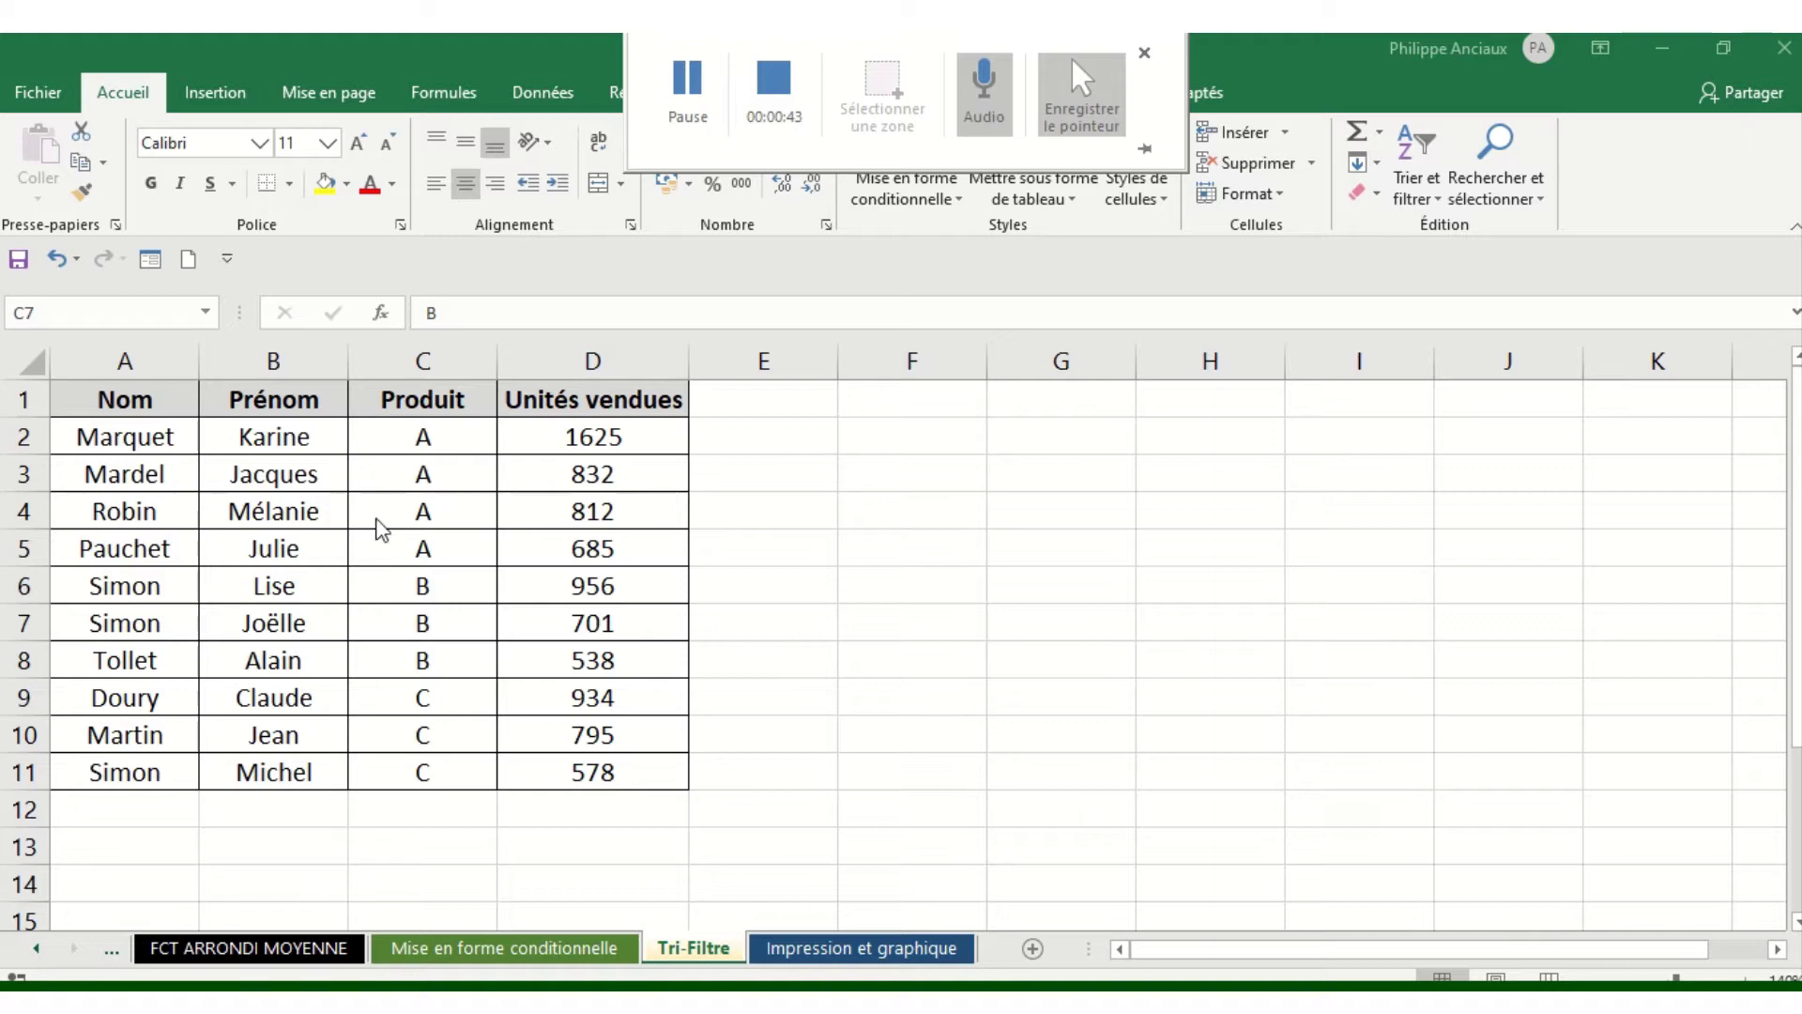
Turn on filtering for the sales table's header row
{"action": "left_click", "coordinate": [394, 541]}
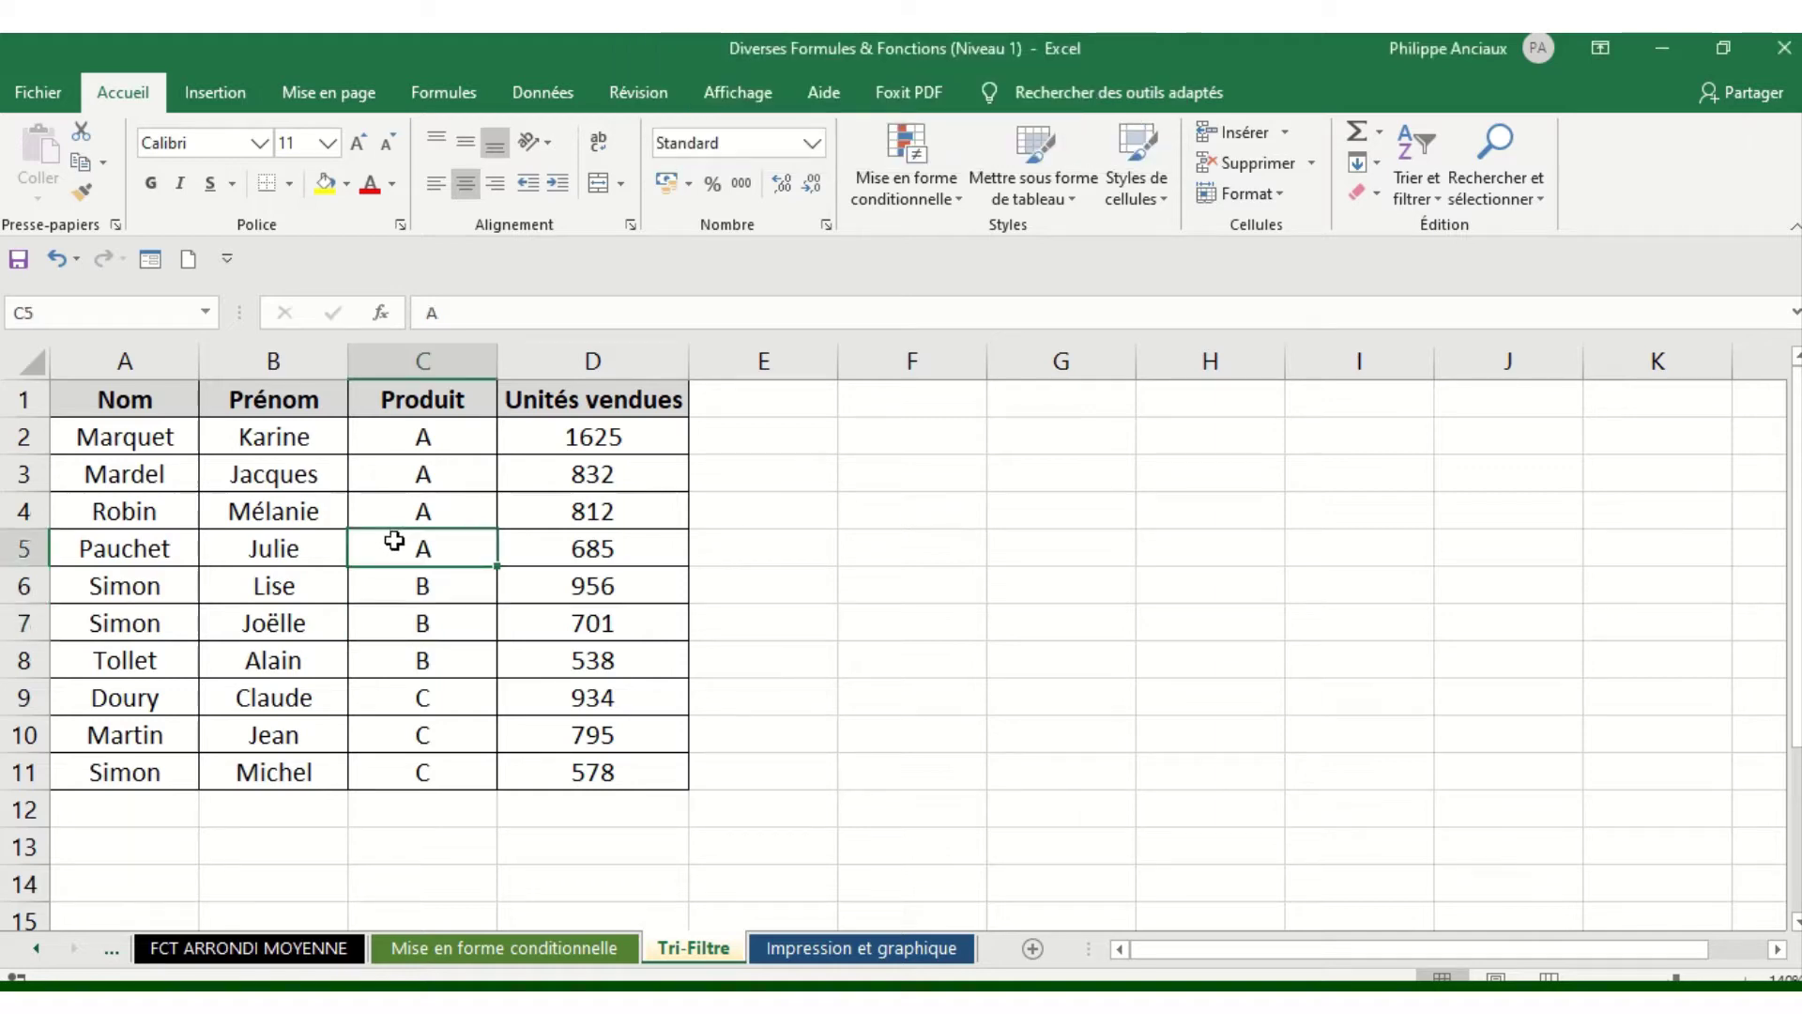
{"action": "left_click", "coordinate": [245, 513]}
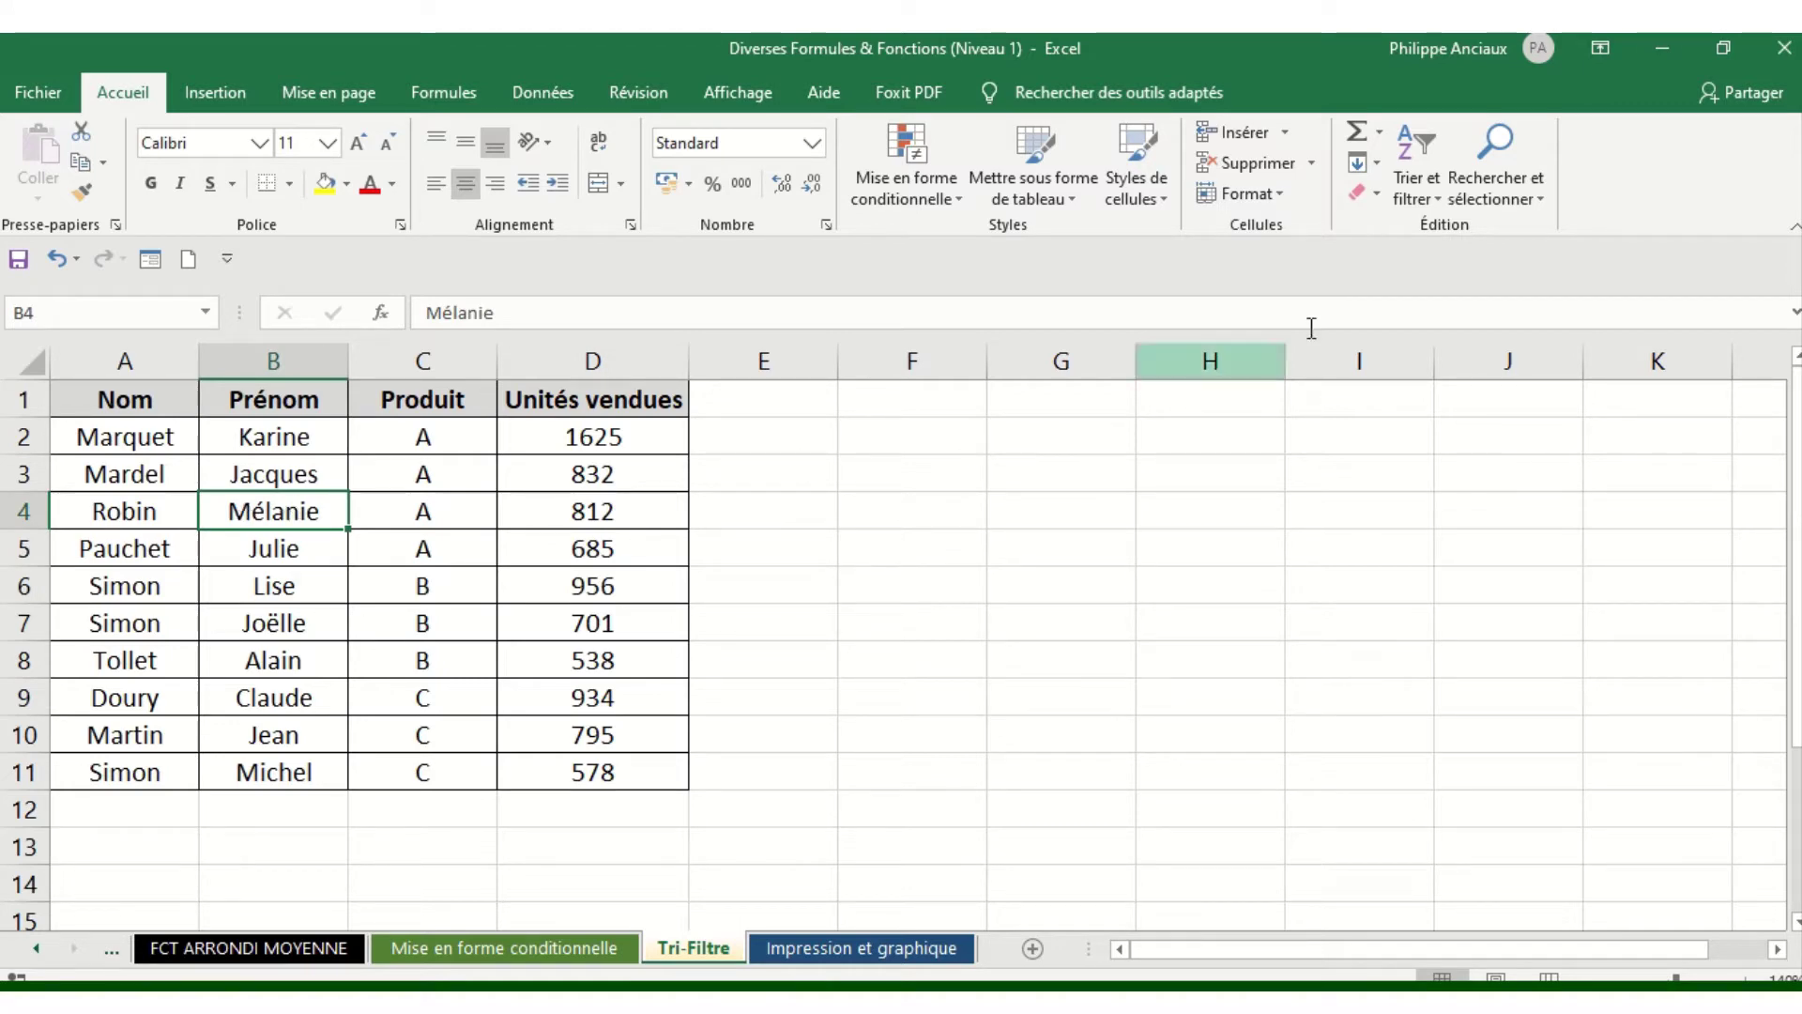
{"action": "left_click", "coordinate": [1432, 178]}
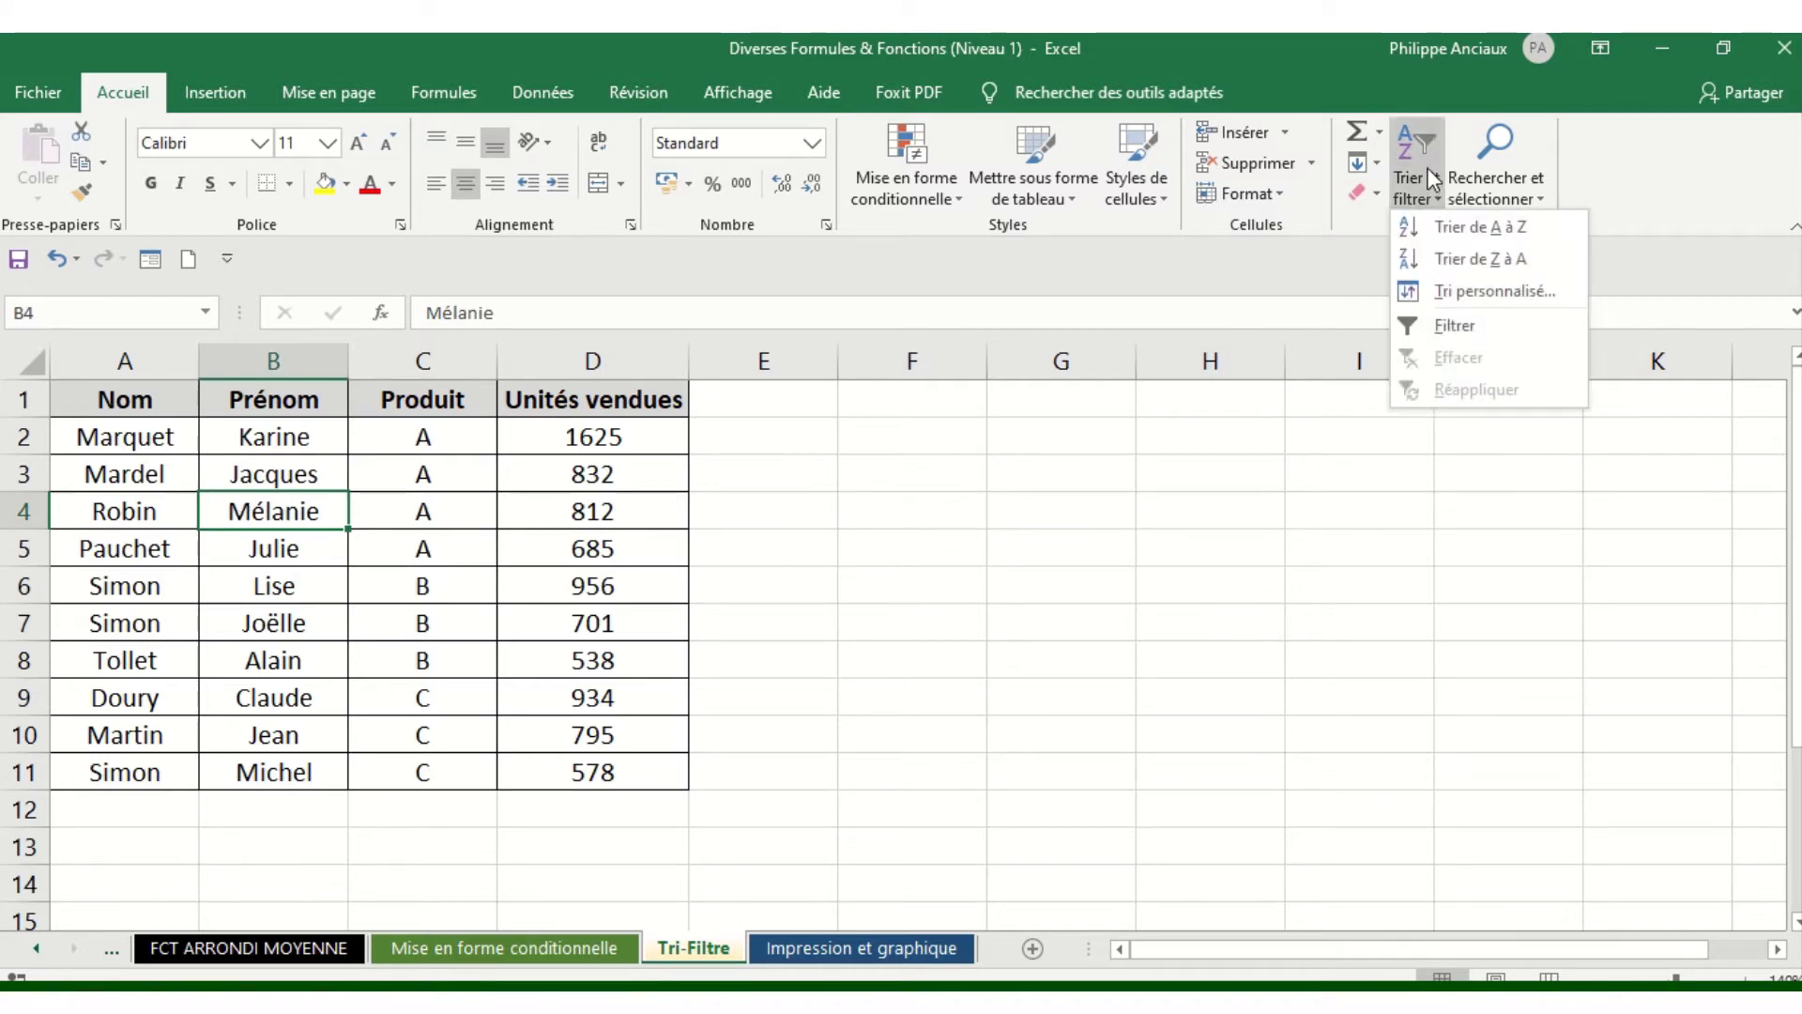
{"action": "left_click", "coordinate": [1426, 169]}
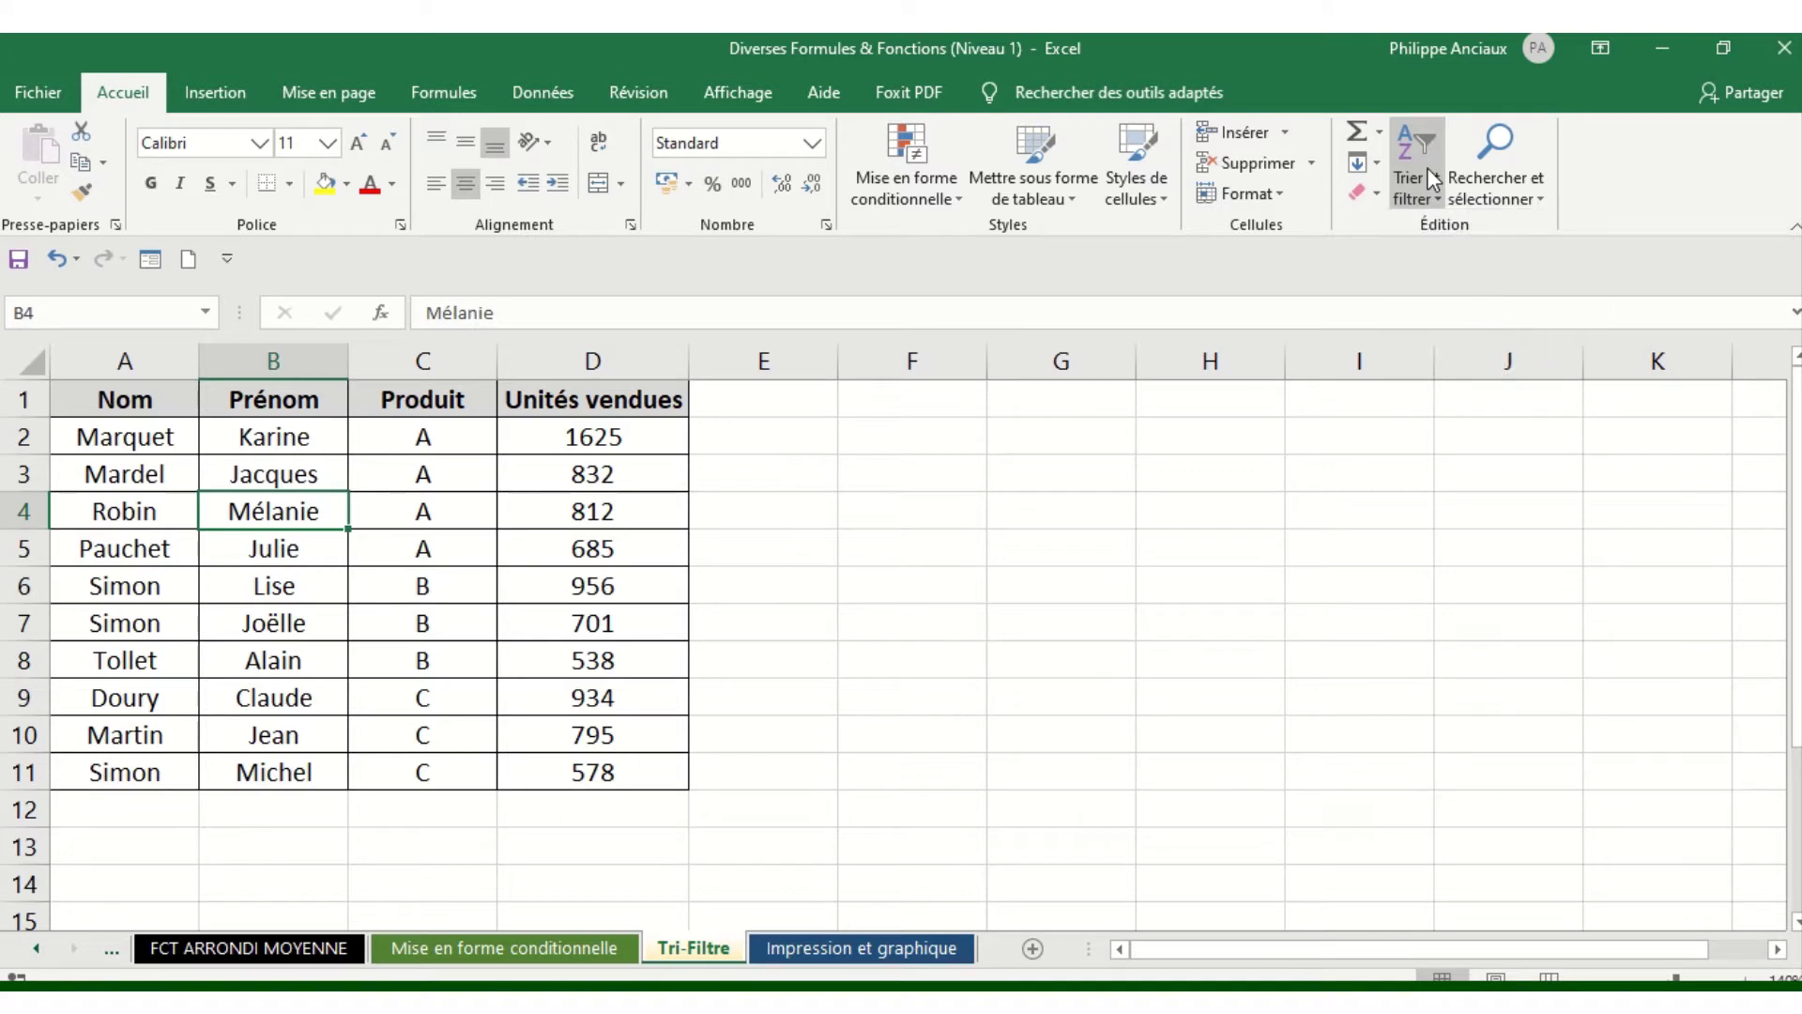
{"action": "left_click", "coordinate": [1427, 169]}
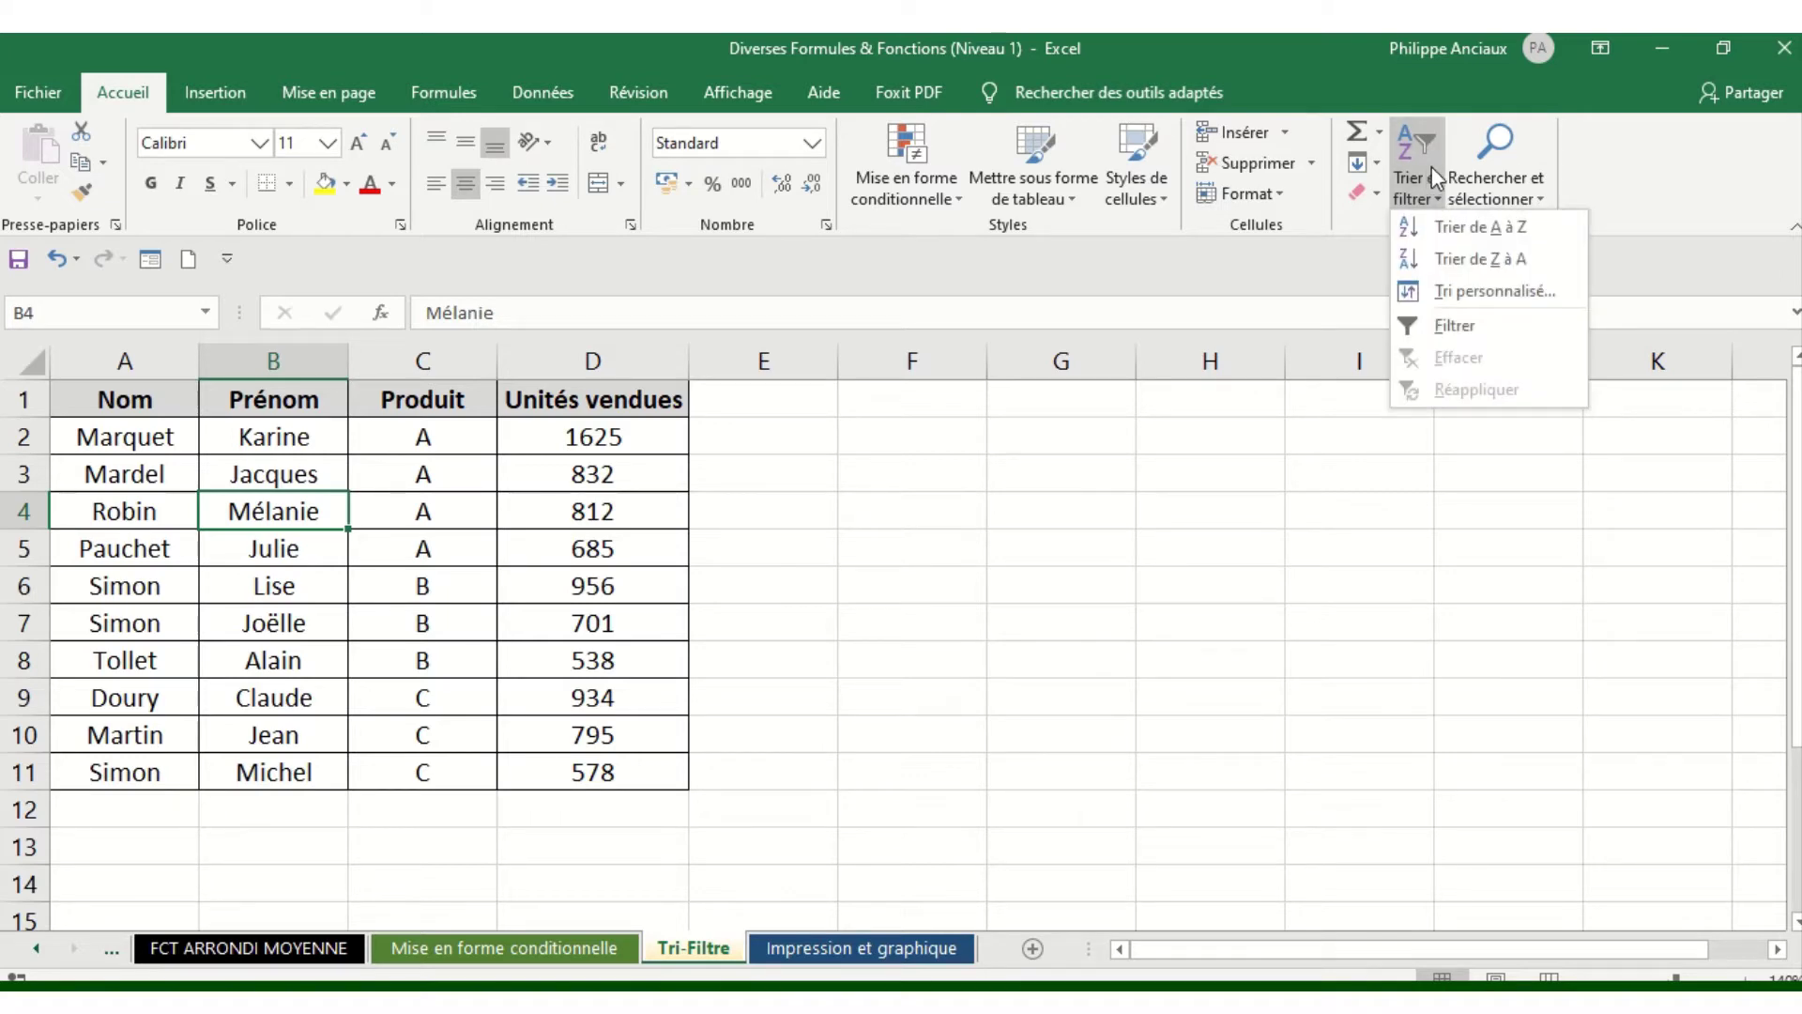
{"action": "left_click", "coordinate": [1442, 325]}
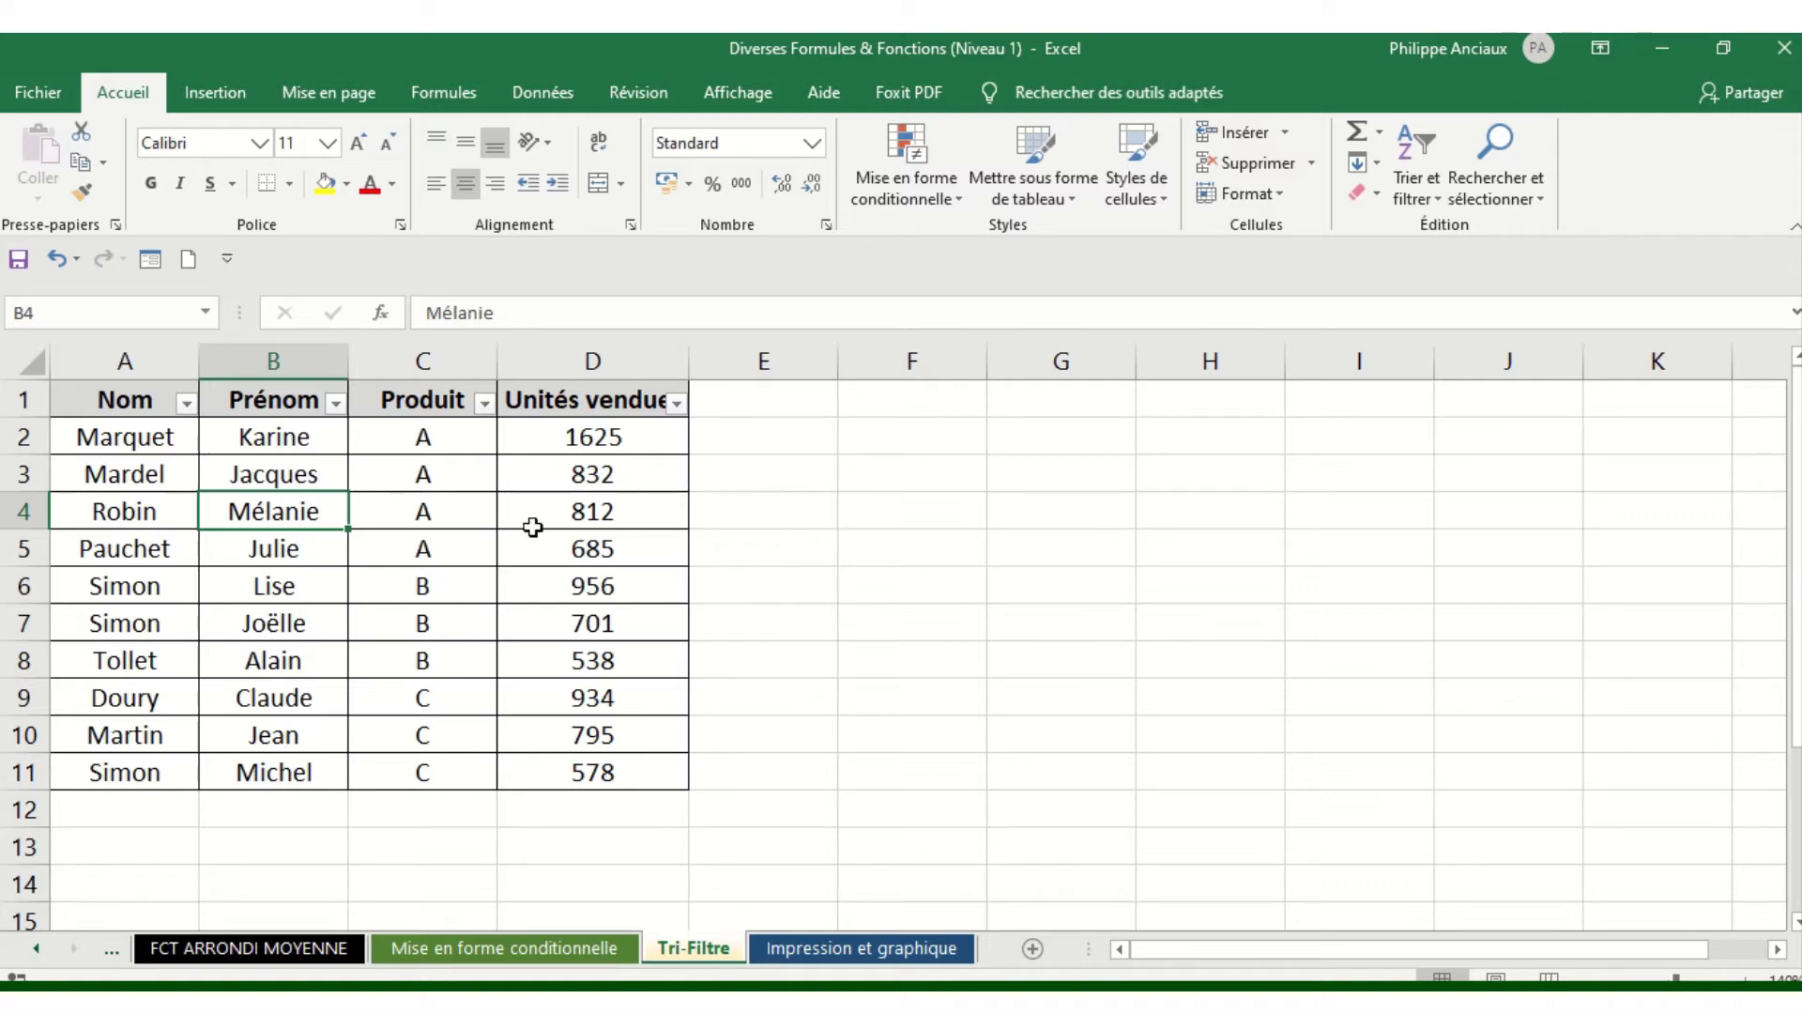
Filter the Produit column with a text filter to show only rows equal to A
{"action": "left_click", "coordinate": [486, 409]}
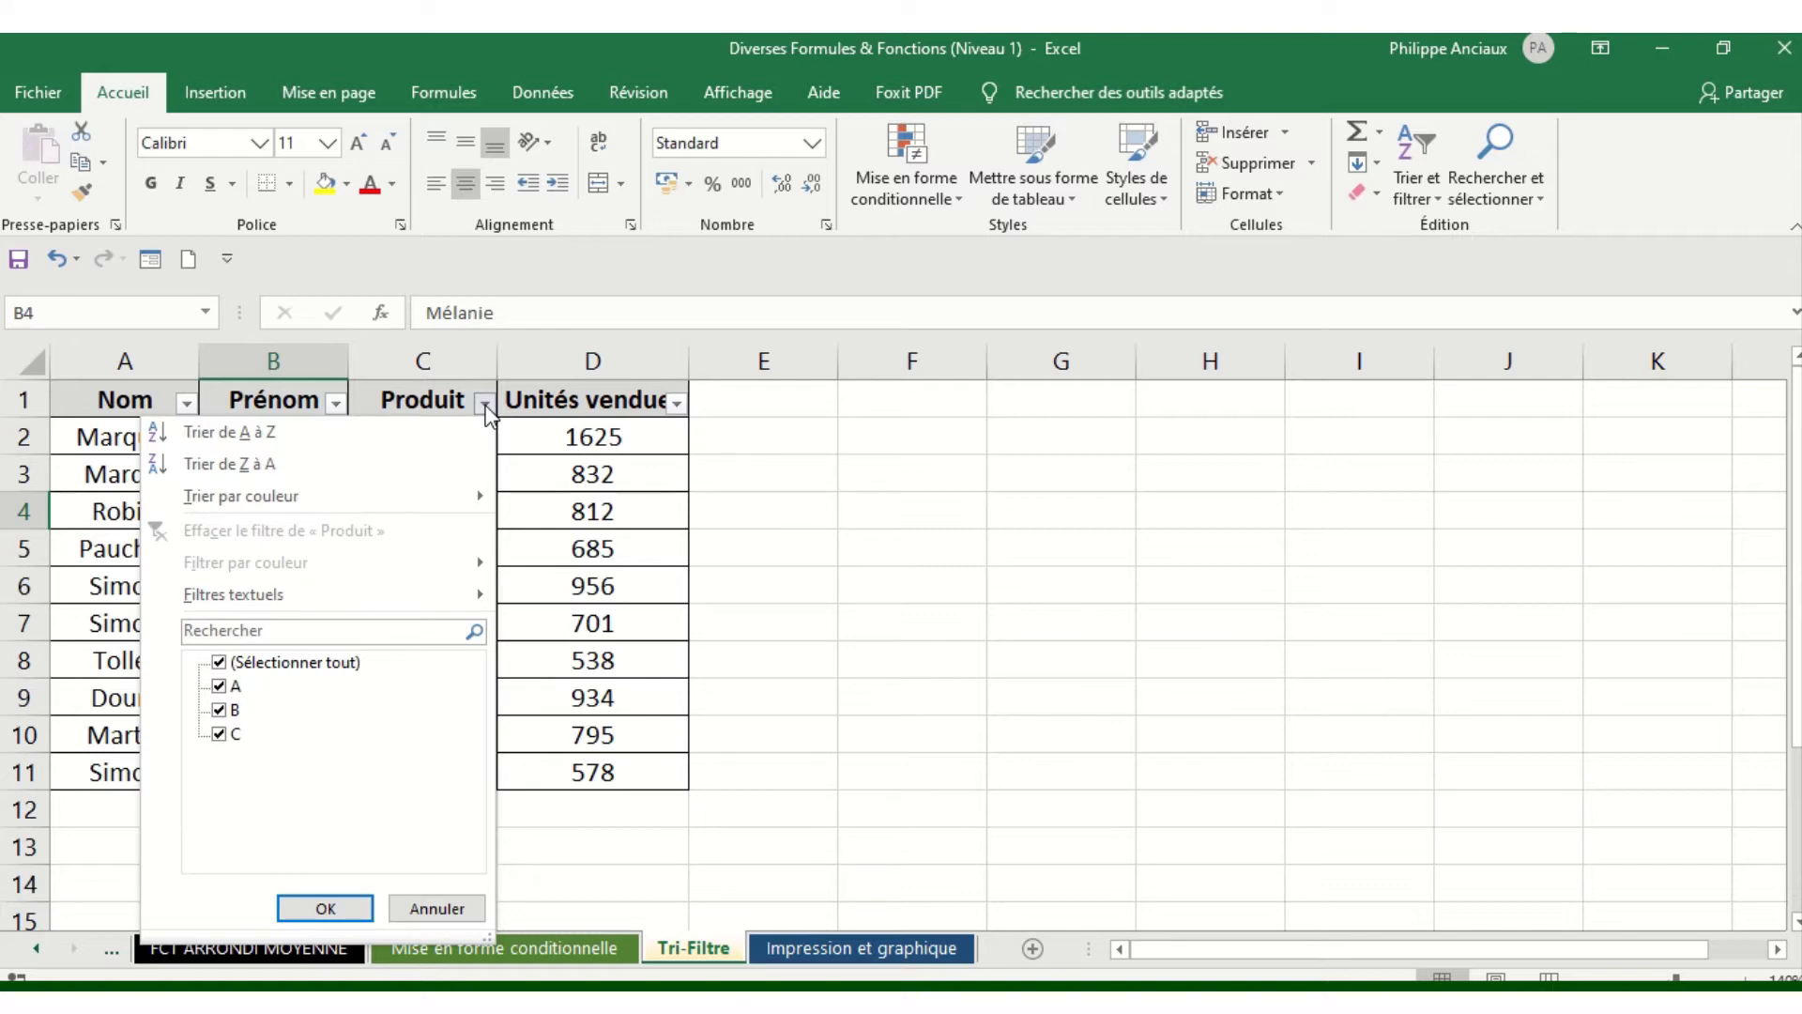
{"action": "mouse_move", "coordinate": [369, 605]}
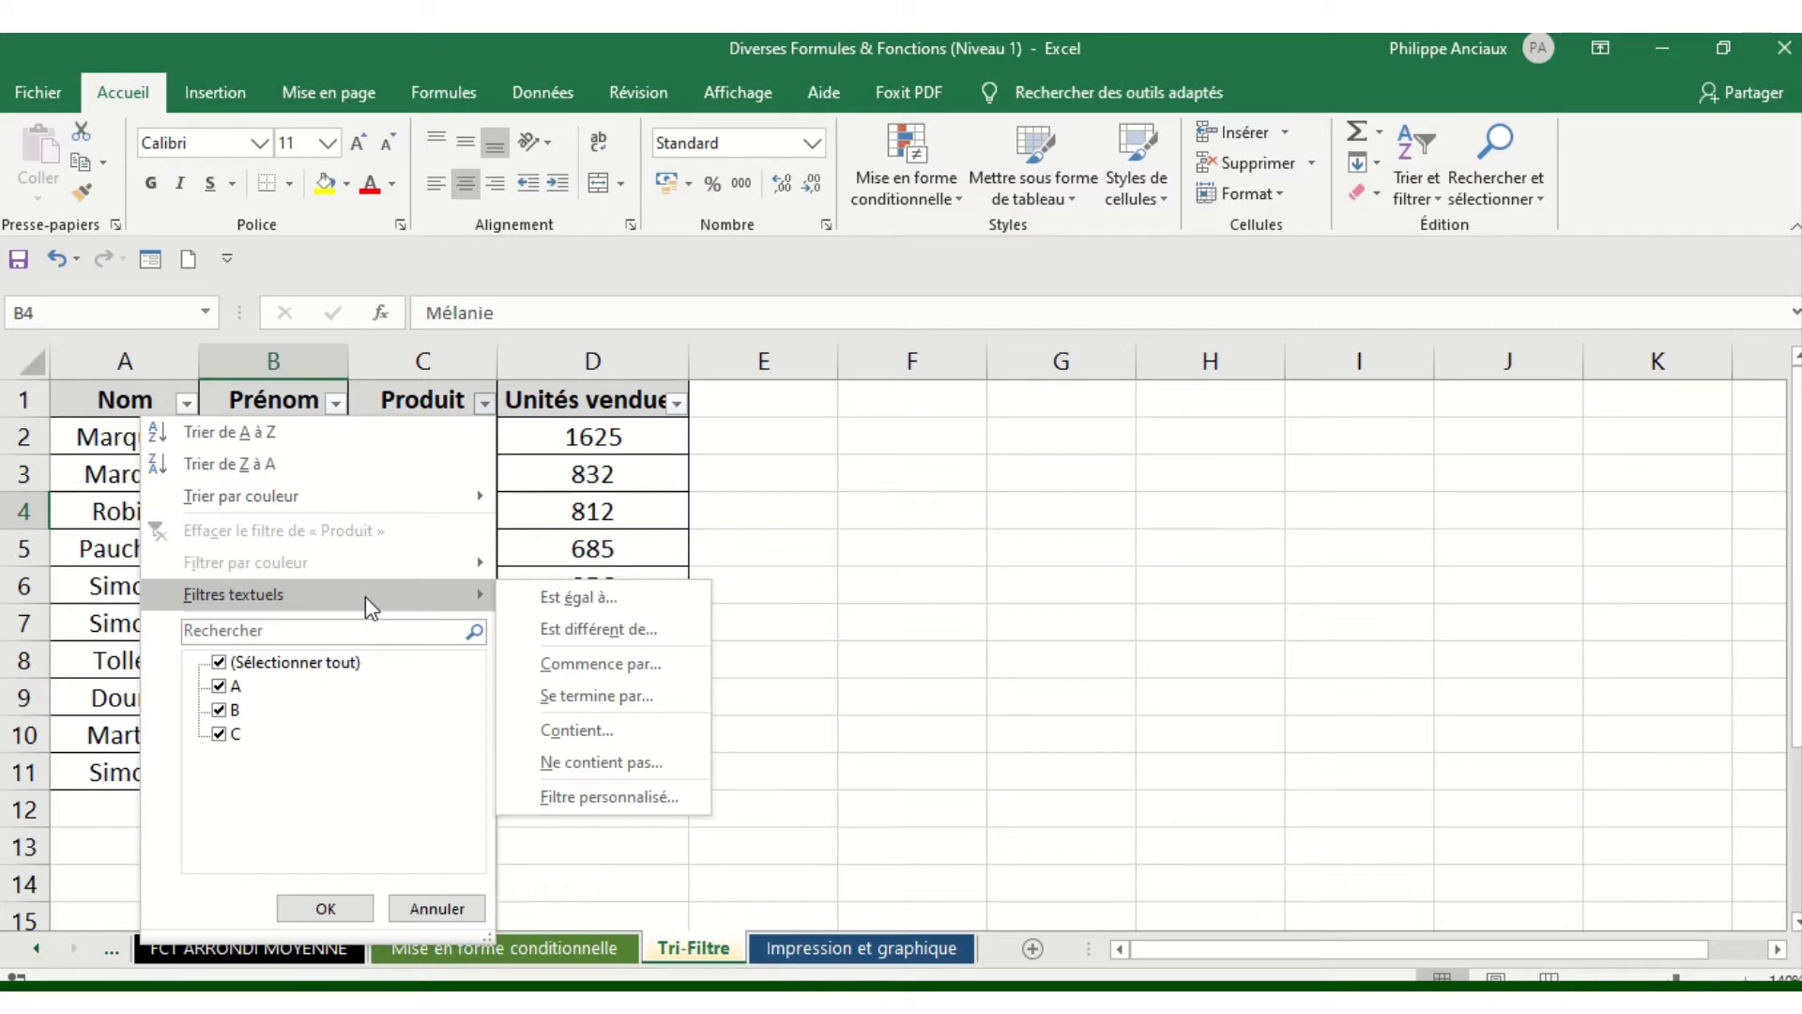
{"action": "left_click", "coordinate": [610, 595]}
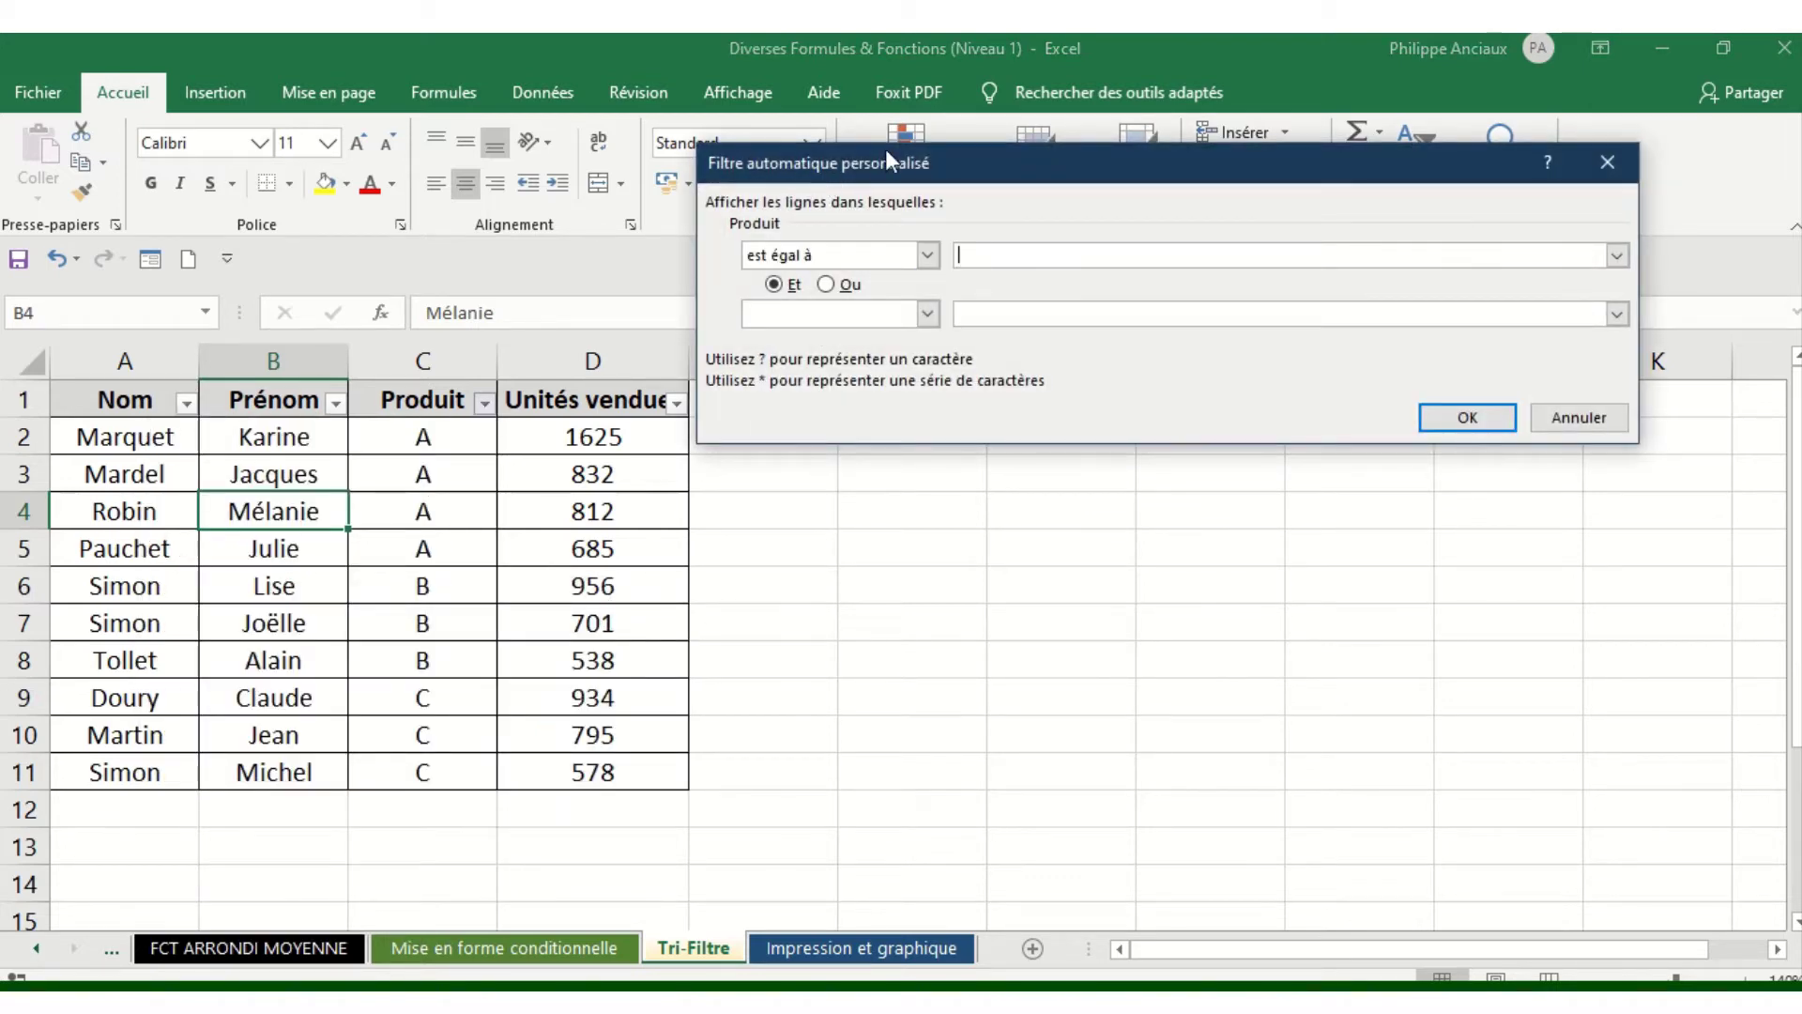
{"action": "left_click_drag", "start_coordinate": [886, 153], "coordinate": [604, 124]}
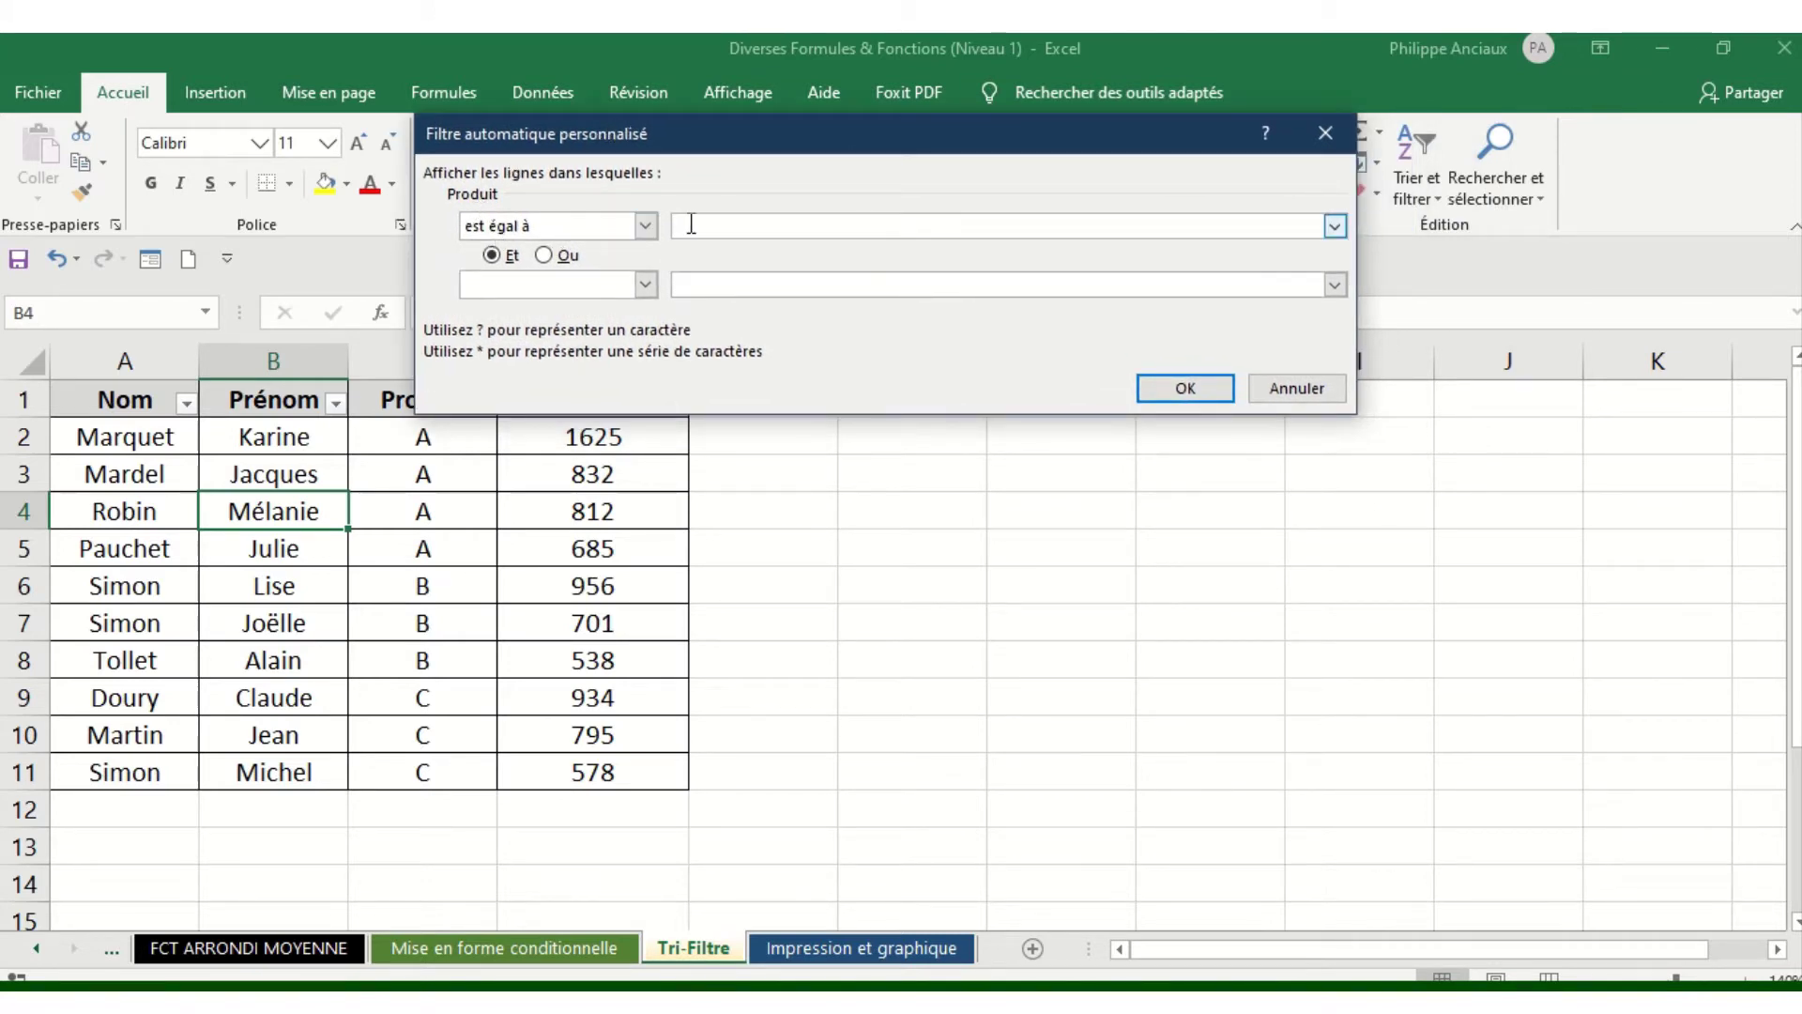
{"action": "type", "text": "A"}
{"action": "left_click", "coordinate": [1187, 388]}
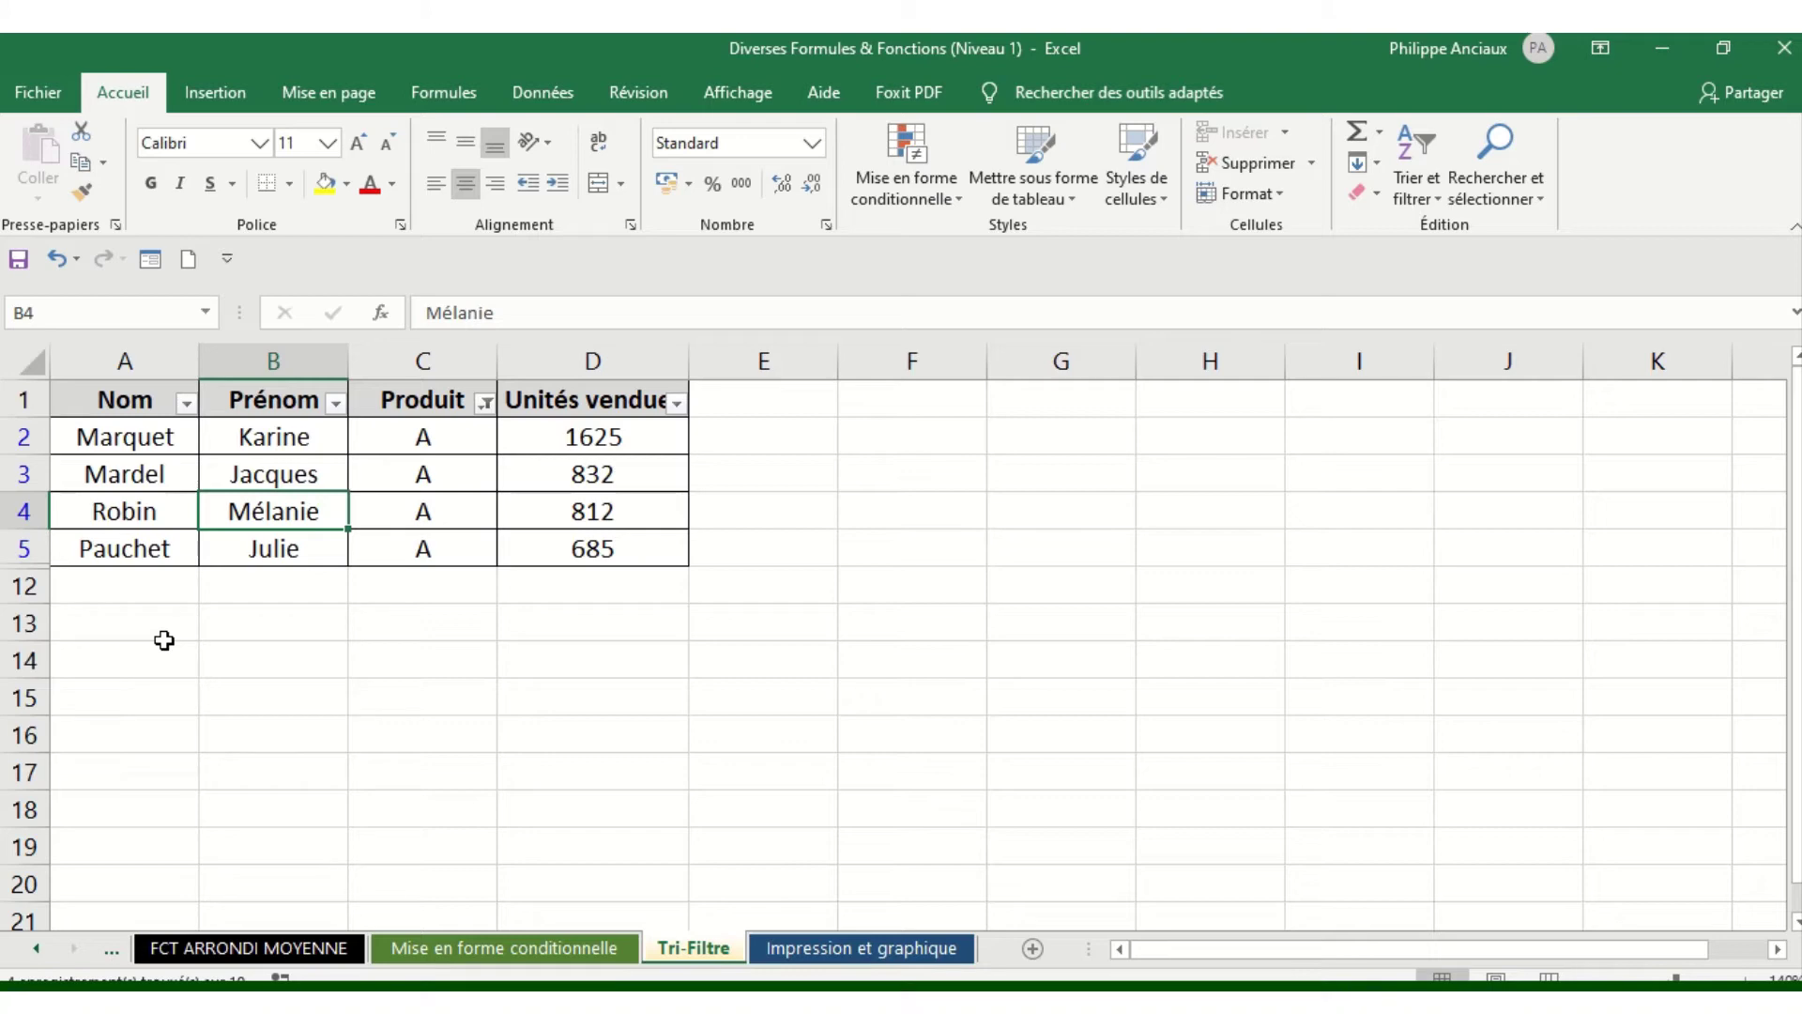
Show all rows again by reselecting every value in the Produit filter
{"action": "left_click", "coordinate": [486, 404]}
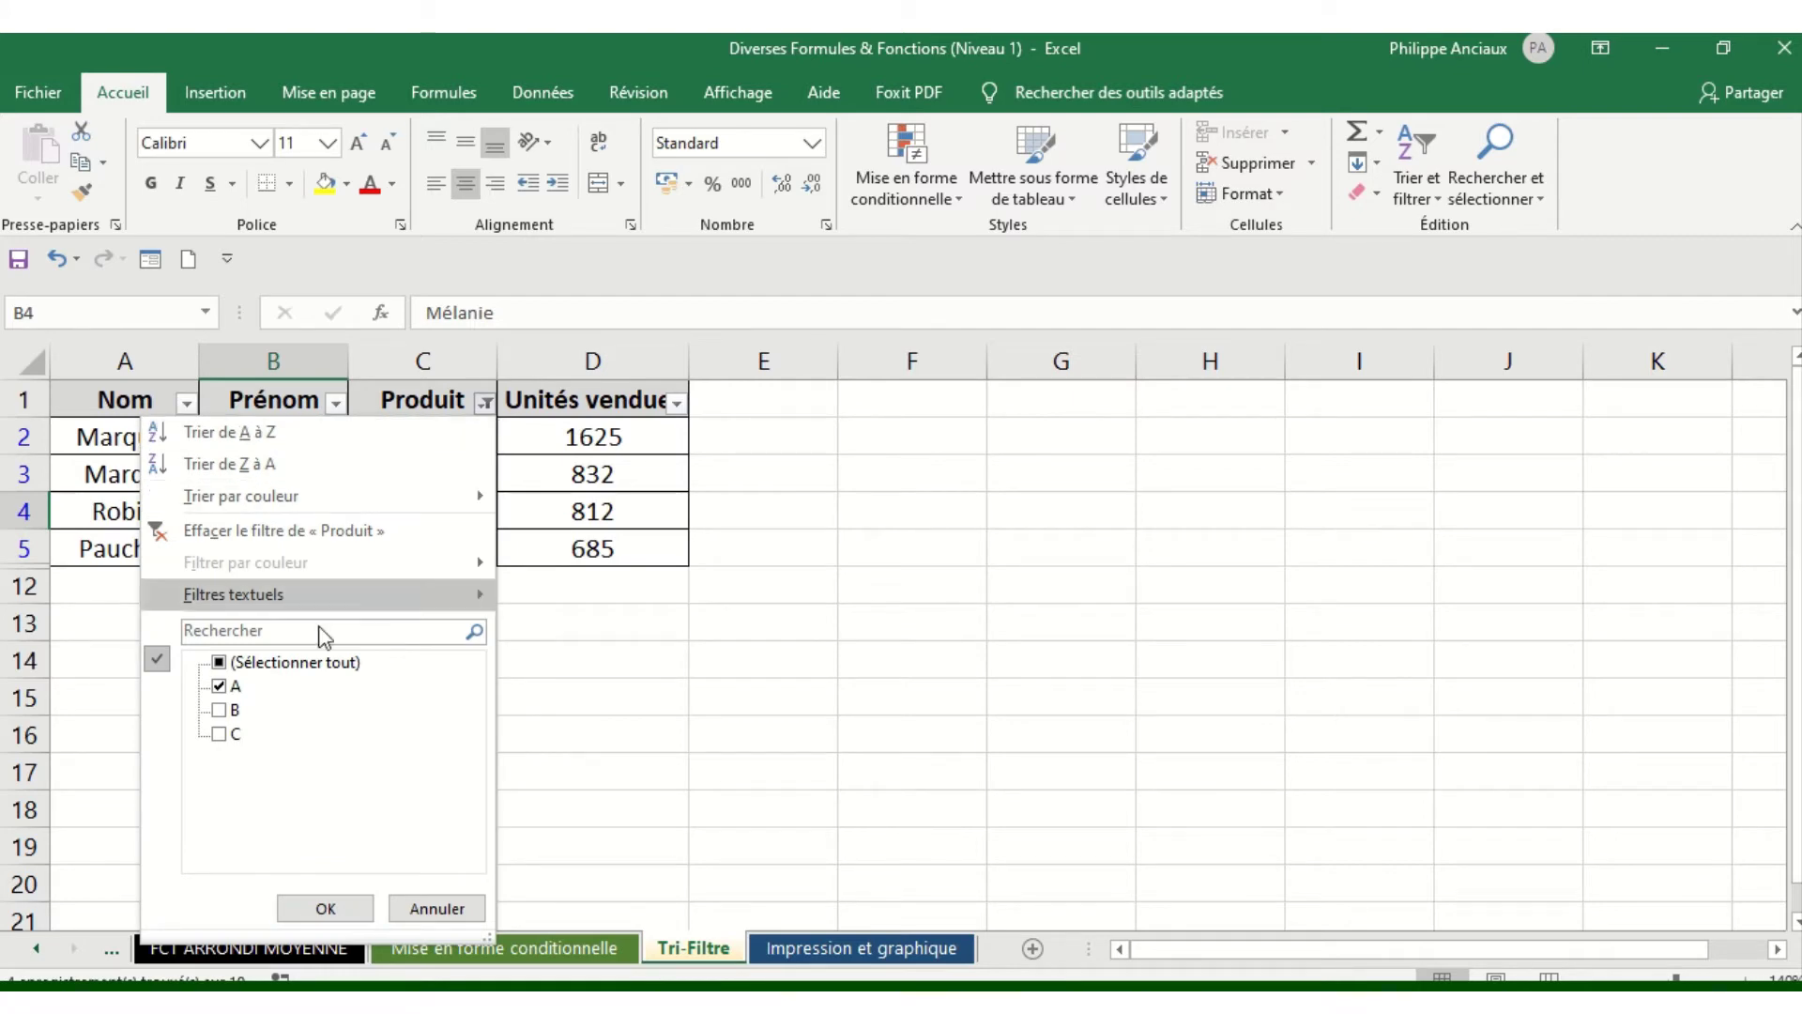
{"action": "left_click", "coordinate": [220, 664]}
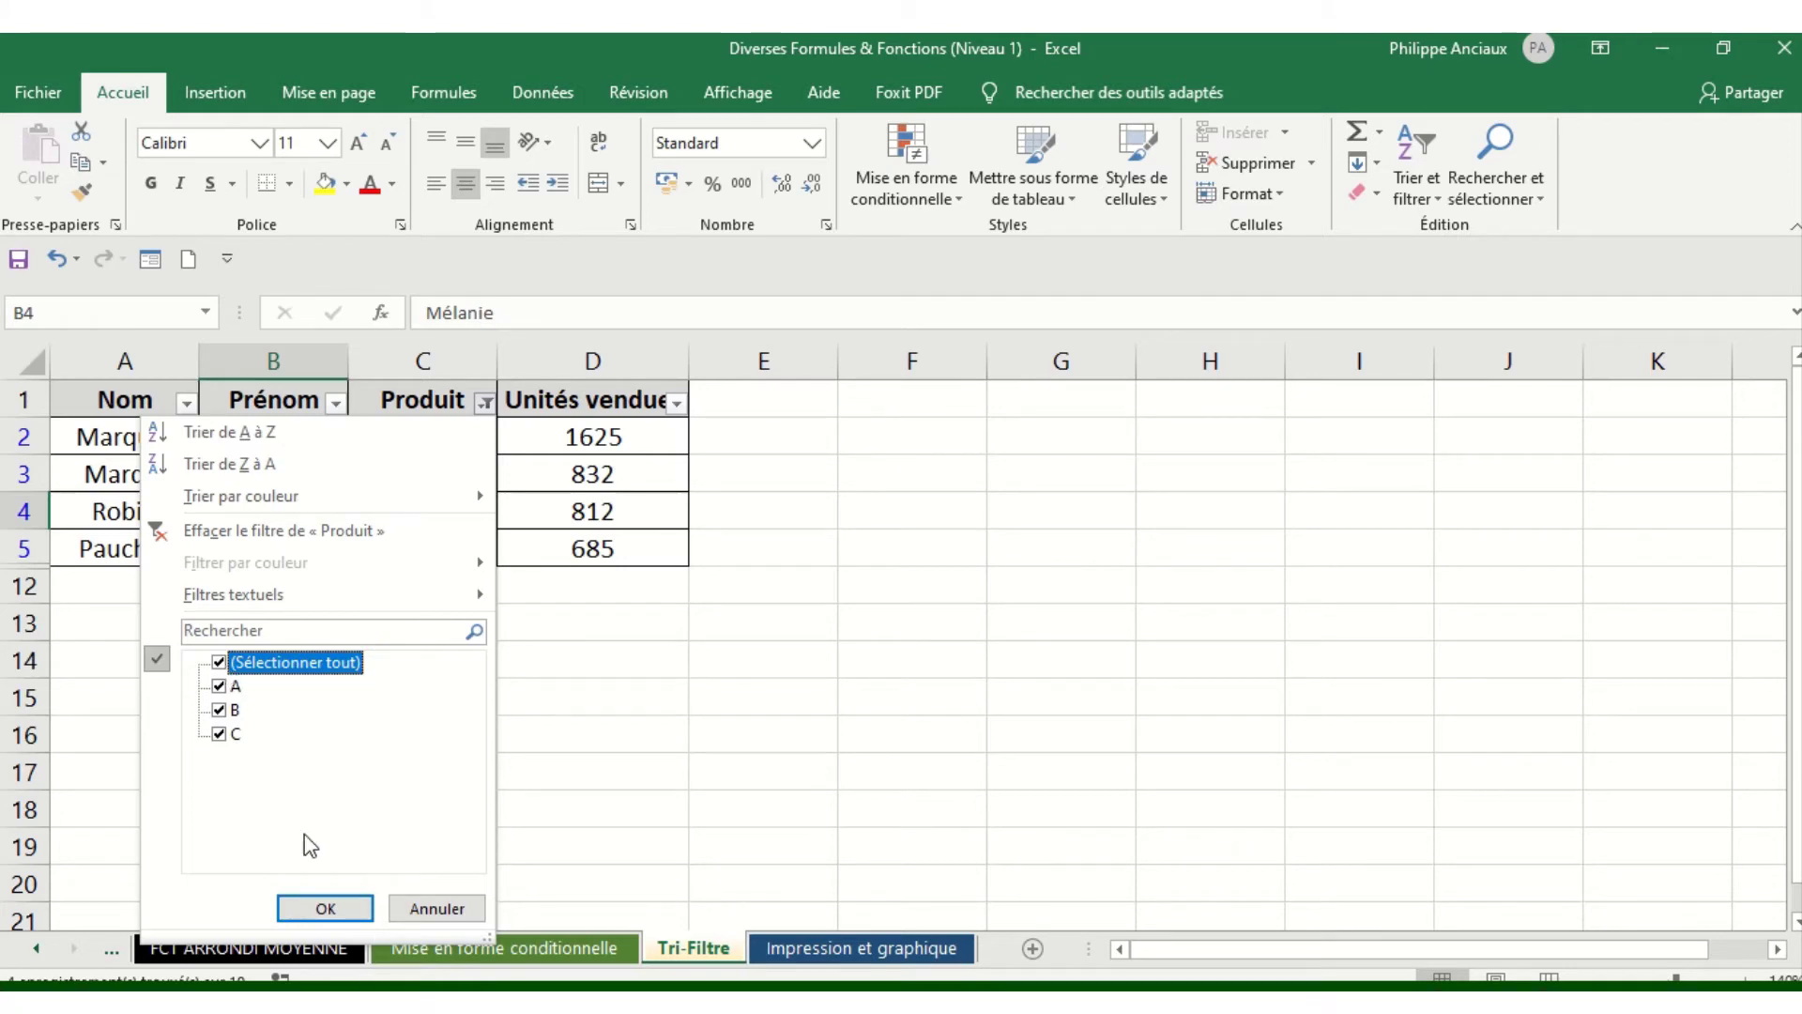
{"action": "left_click", "coordinate": [325, 908]}
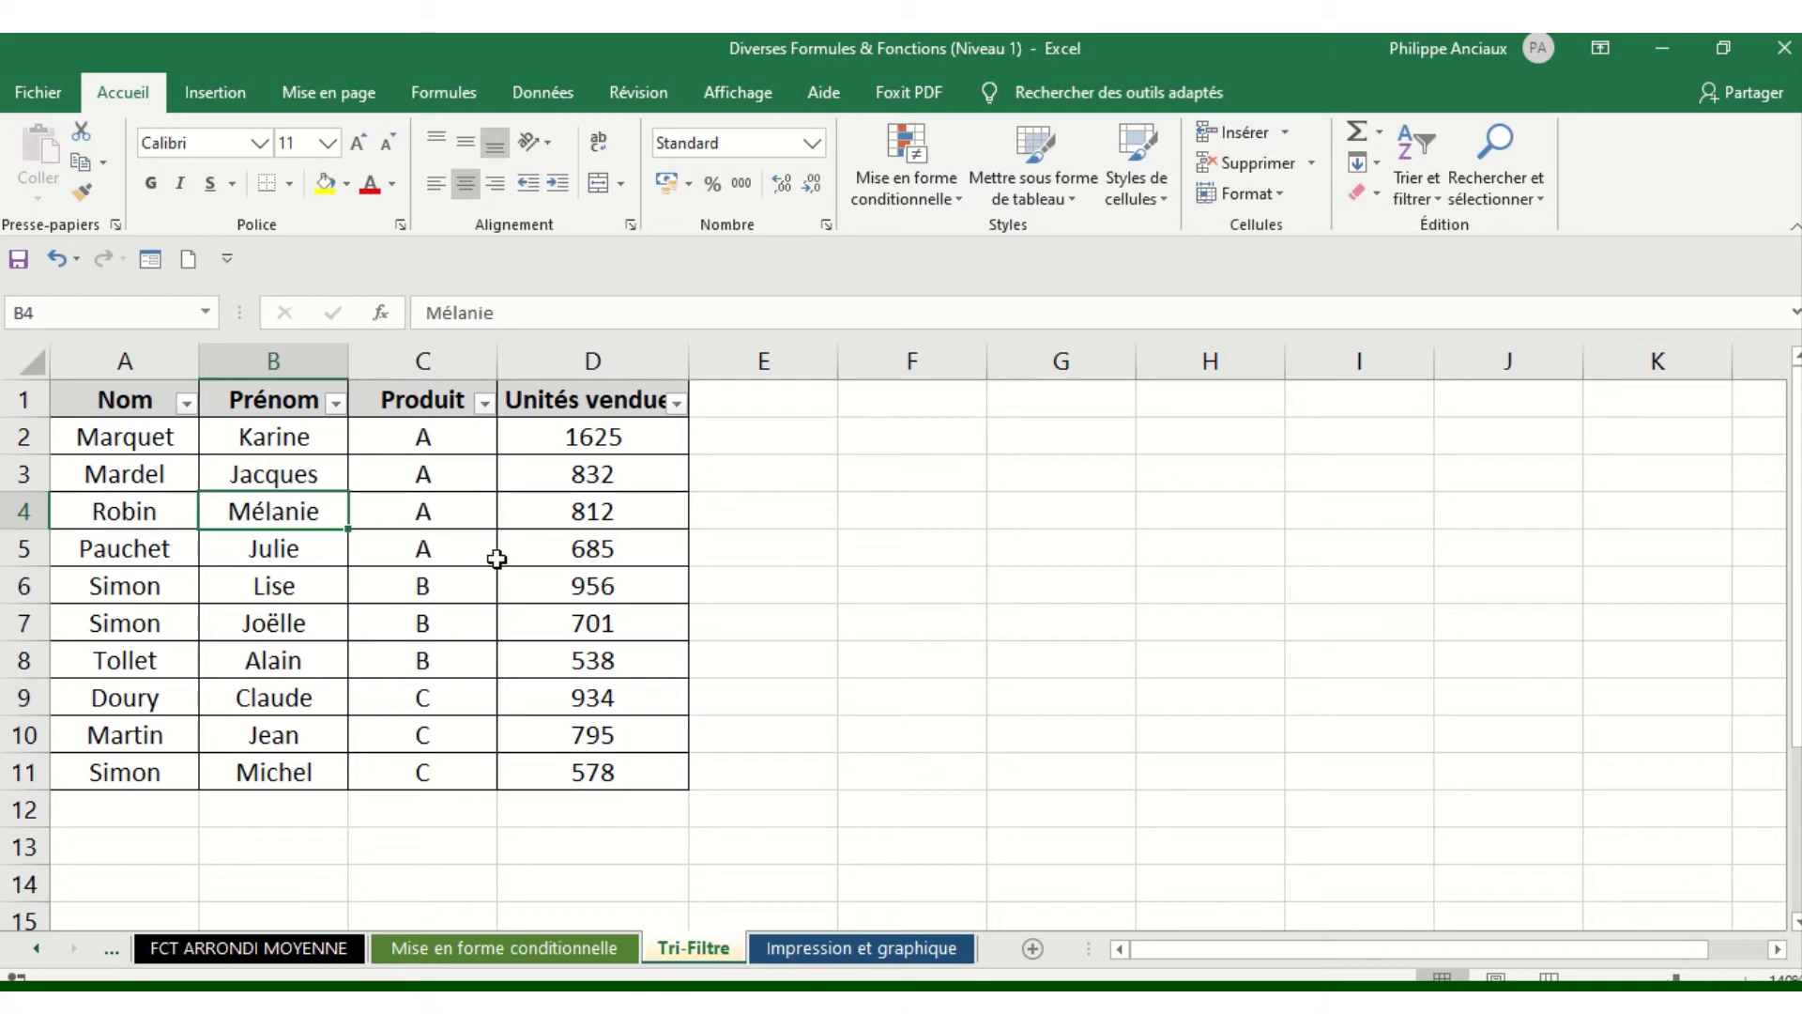
Filter the Unités vendues column to values between 700 and 850 and select the filtered figures
{"action": "left_click", "coordinate": [676, 406]}
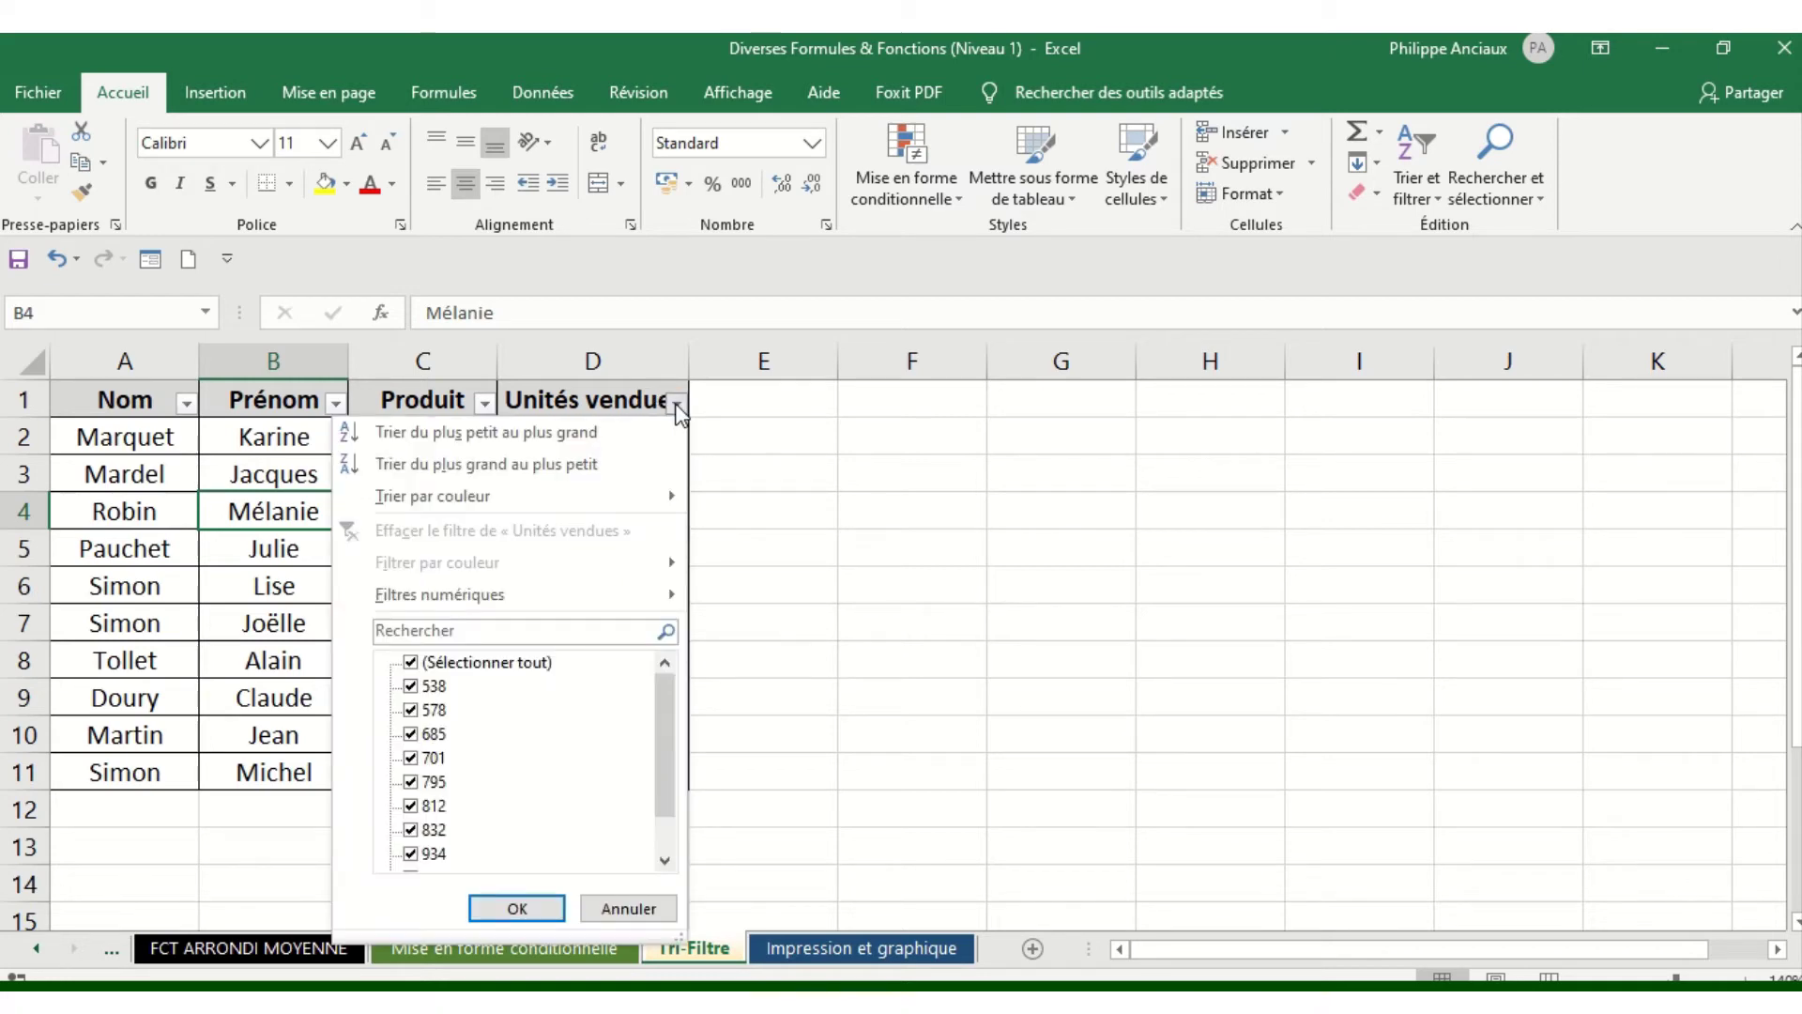
{"action": "mouse_move", "coordinate": [502, 602]}
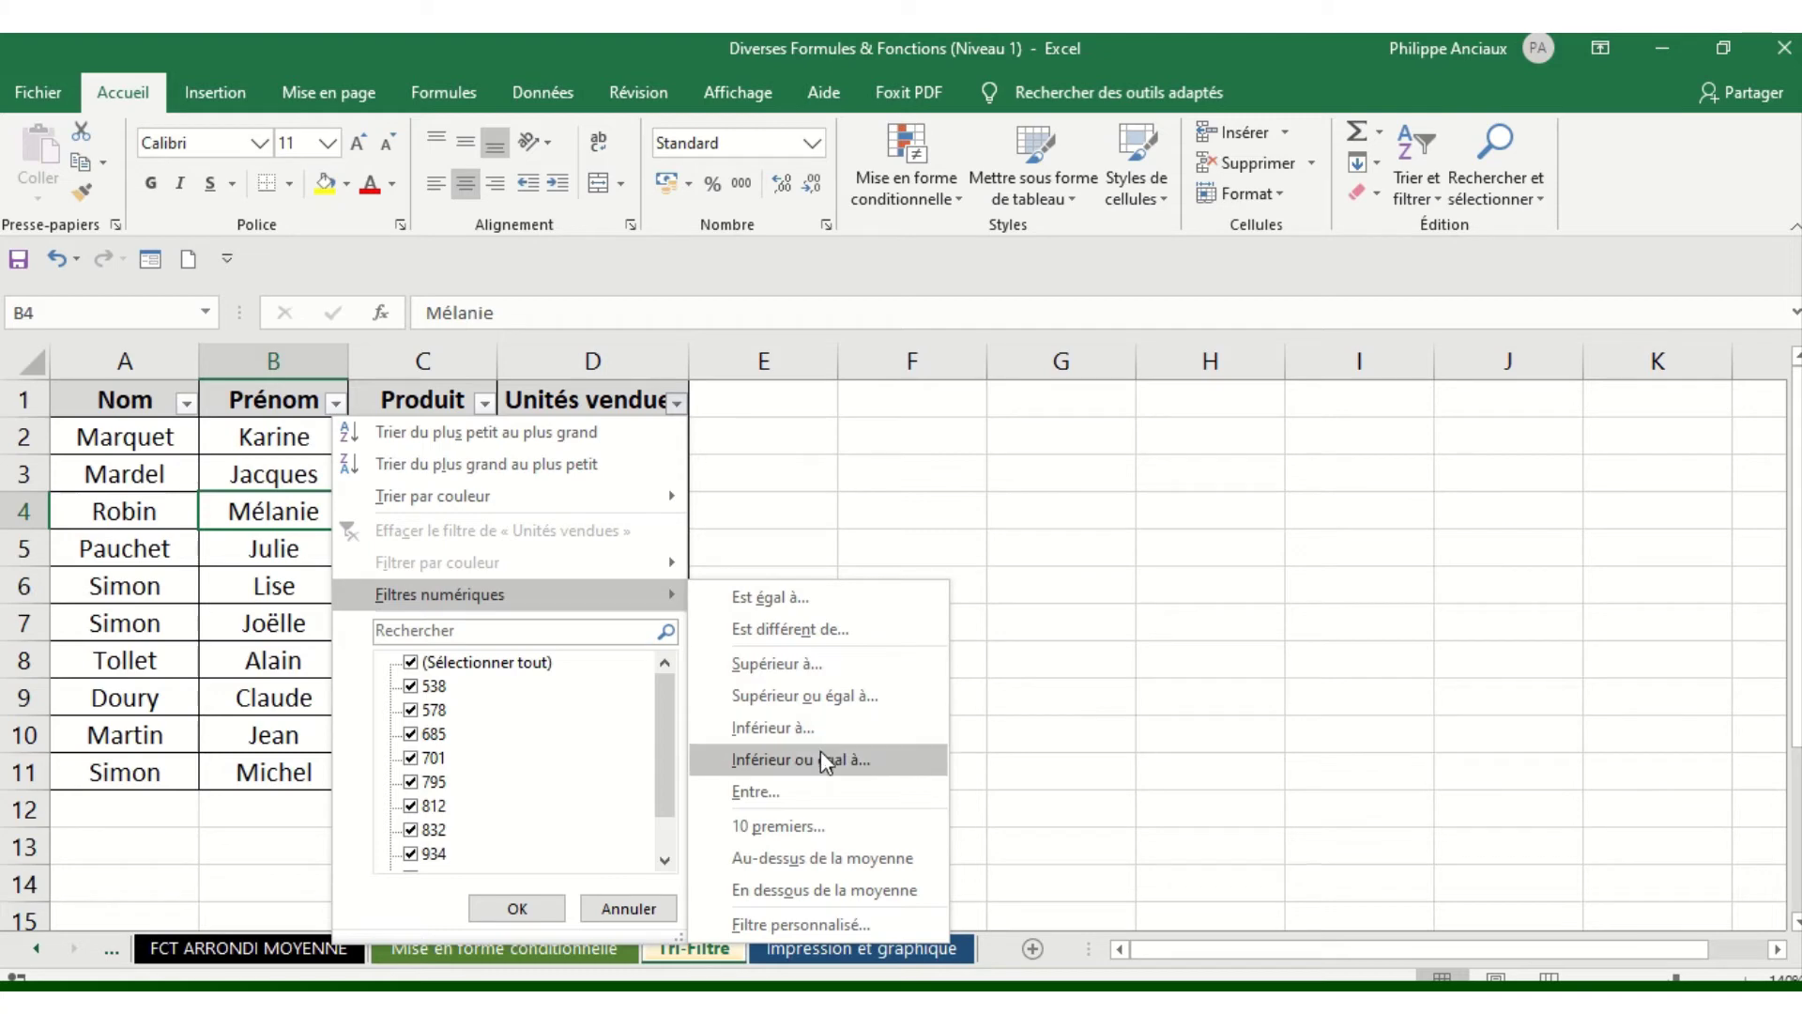
{"action": "left_click", "coordinate": [791, 789]}
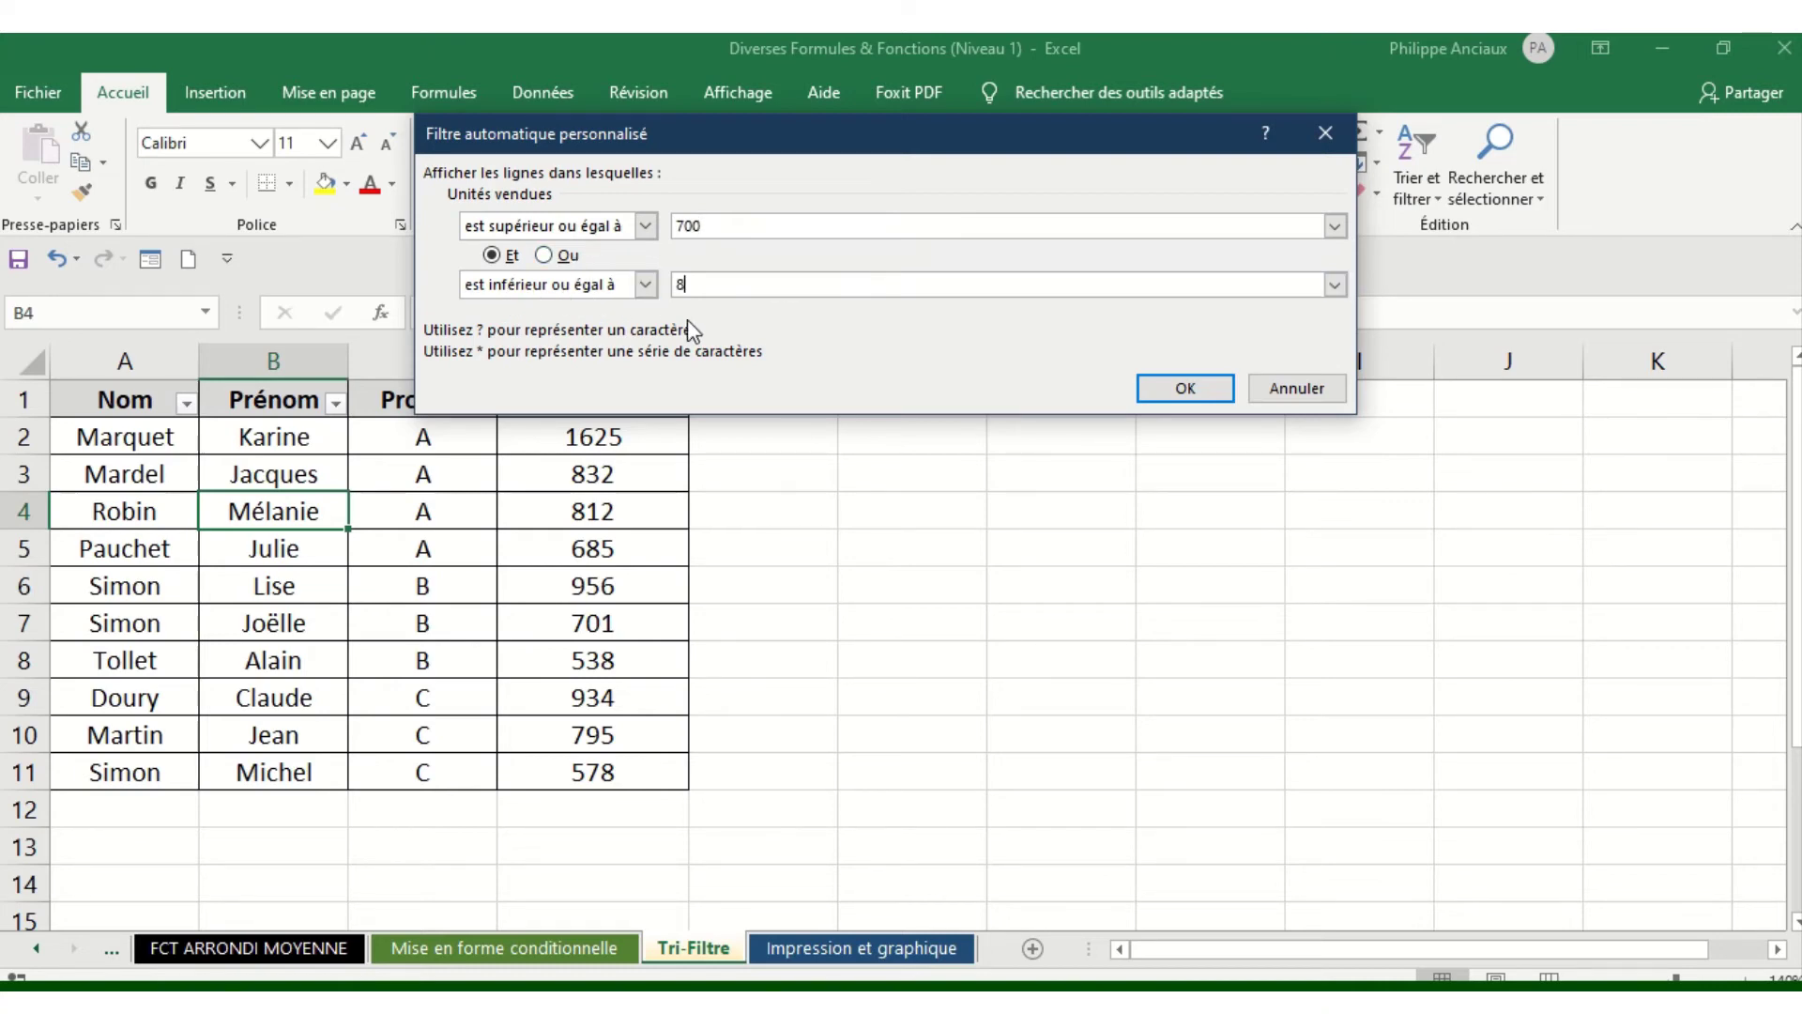
{"action": "type", "text": "50"}
{"action": "left_click", "coordinate": [1203, 390]}
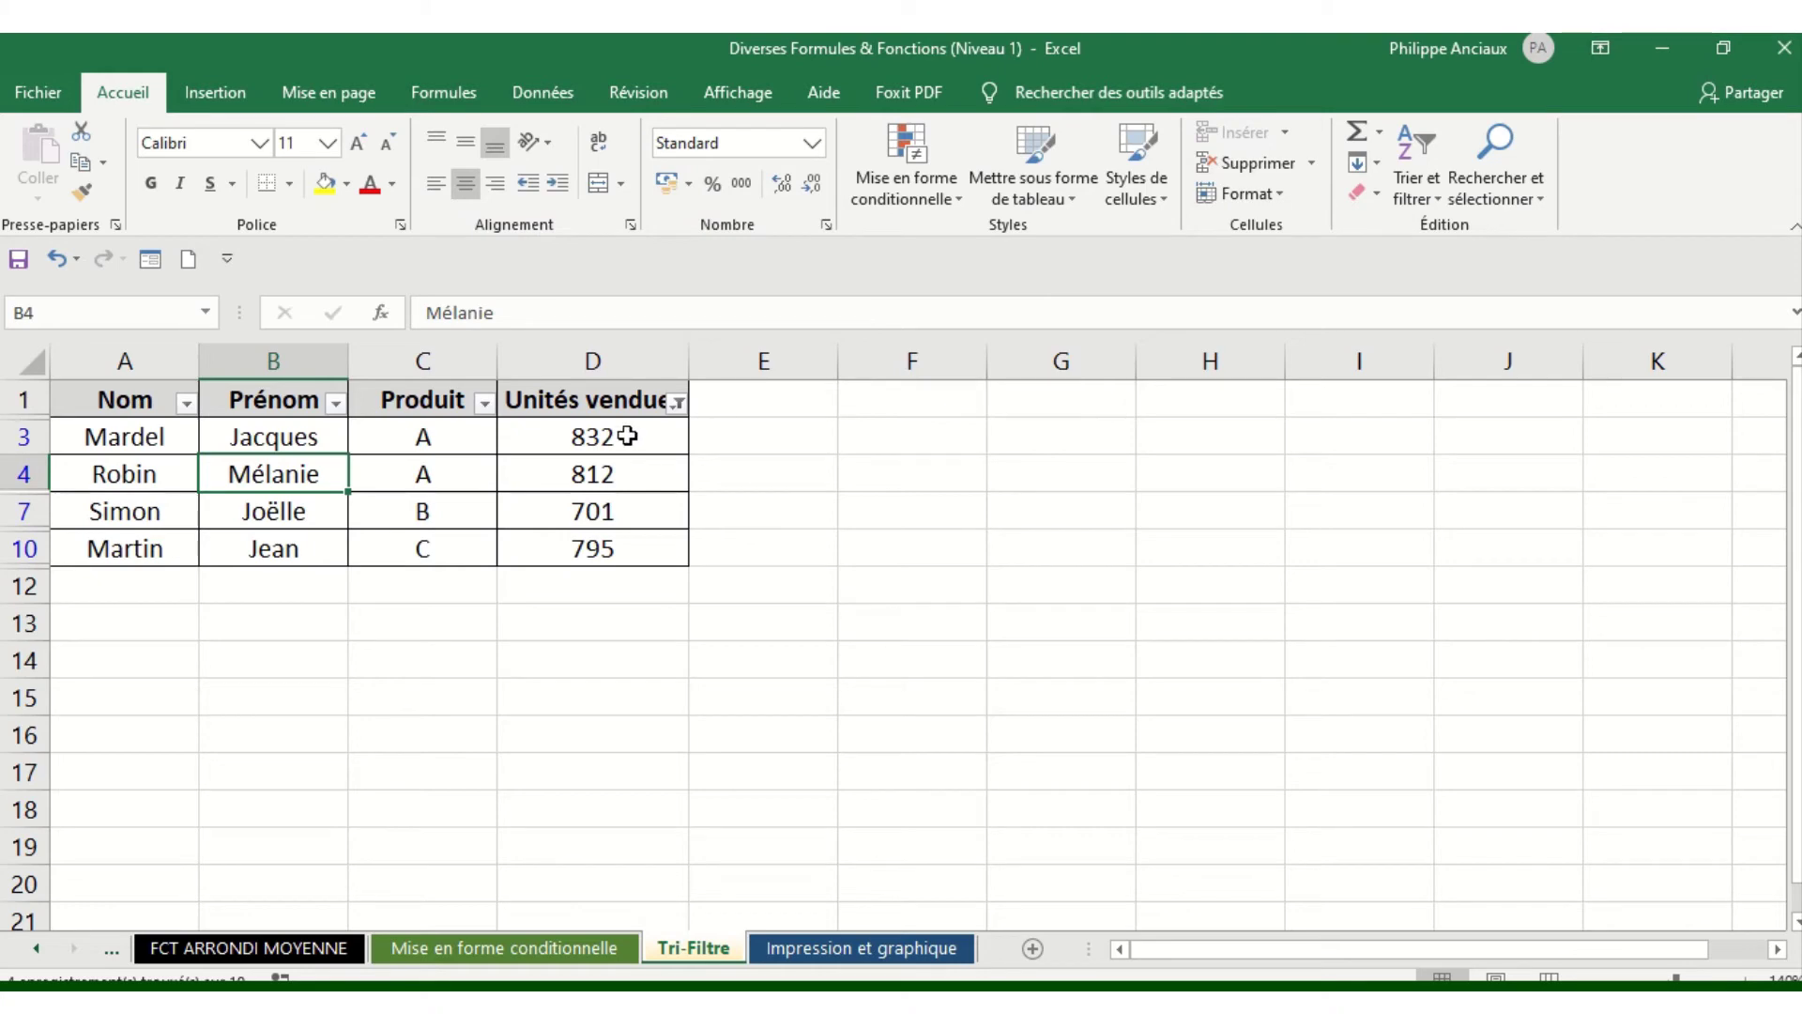
{"action": "left_click_drag", "start_coordinate": [627, 436], "coordinate": [631, 551]}
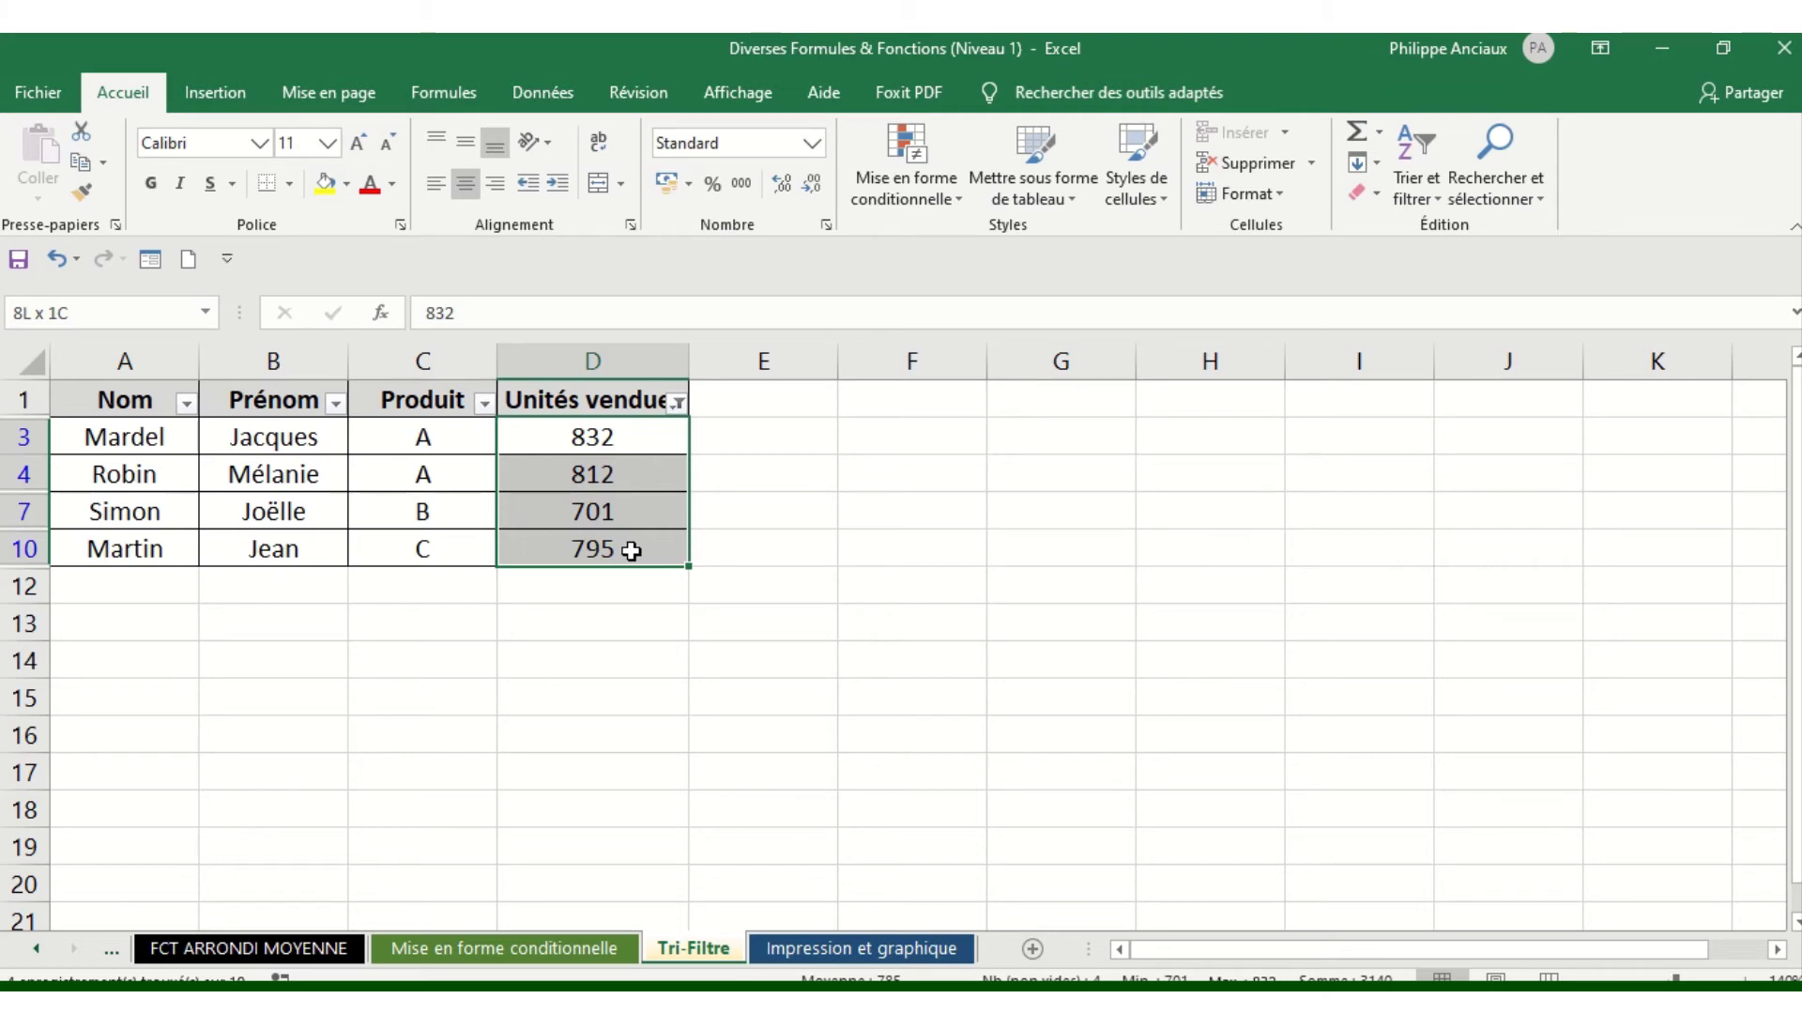
{"action": "left_click_drag", "start_coordinate": [632, 551], "coordinate": [639, 551]}
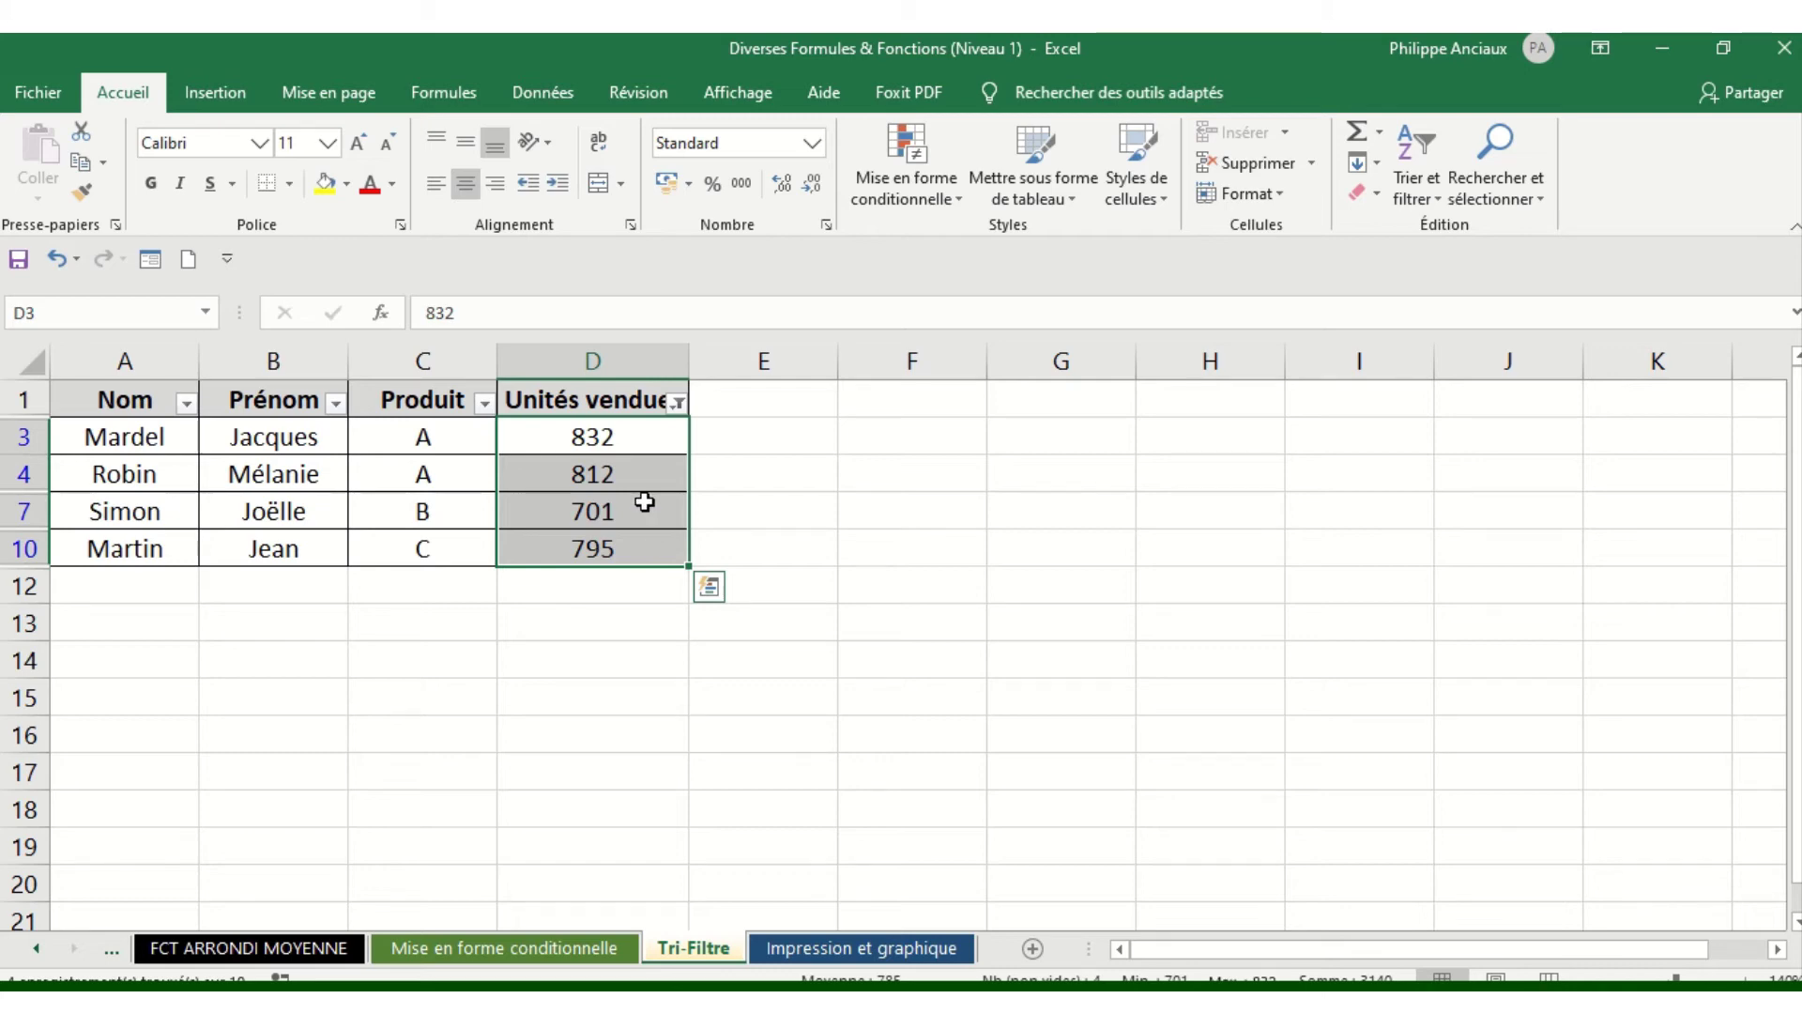
Reselect every value in the Unités vendues filter to restore the full table, and deselect the range
{"action": "left_click", "coordinate": [678, 404]}
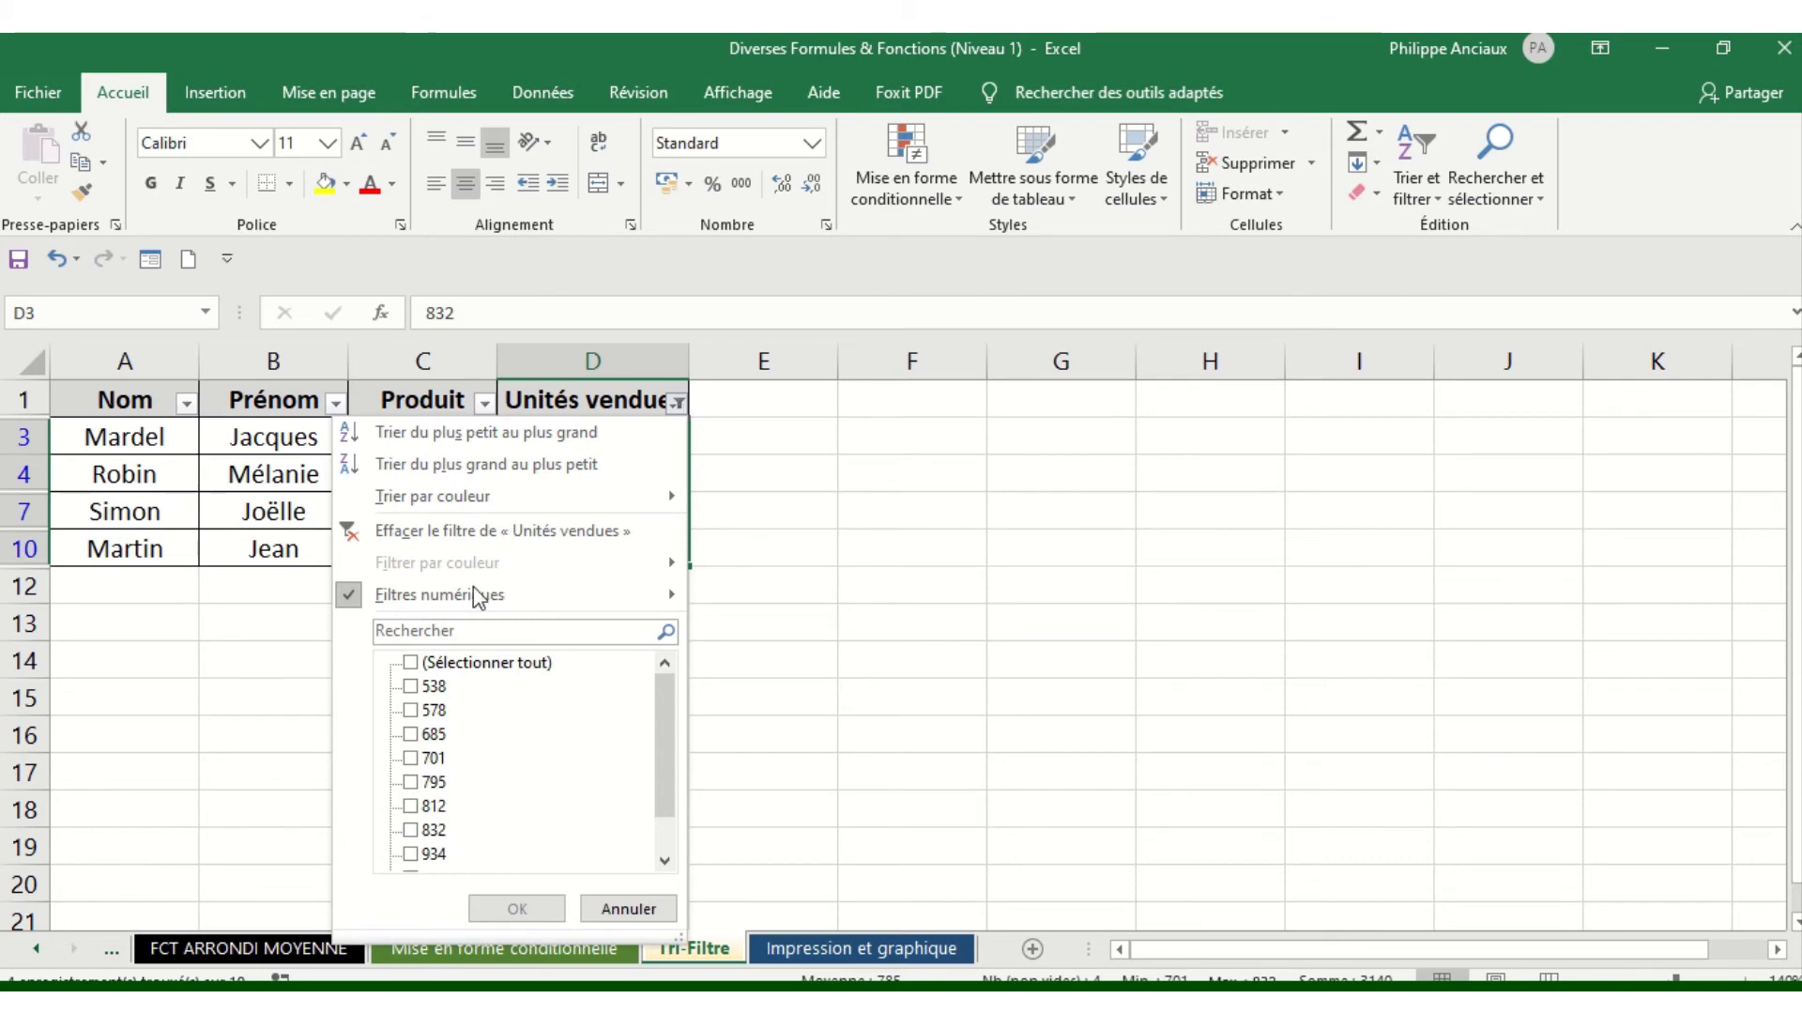
{"action": "left_click", "coordinate": [410, 665]}
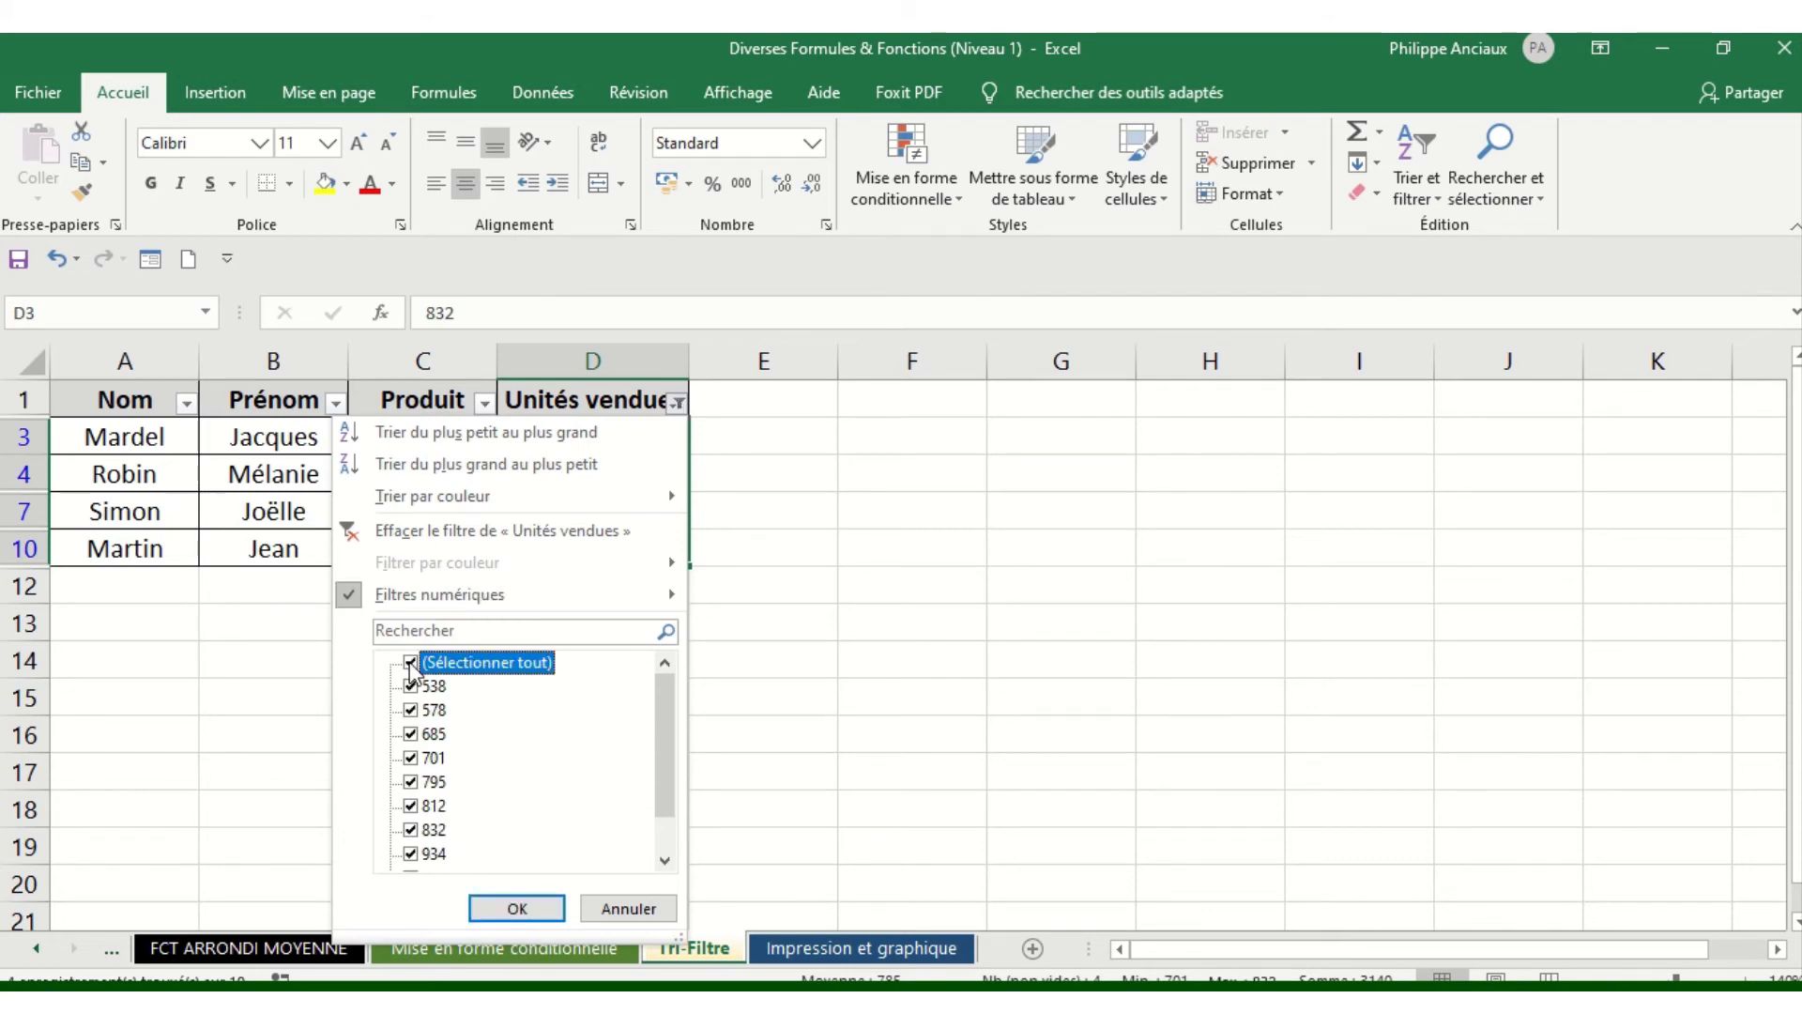
{"action": "left_click", "coordinate": [531, 903]}
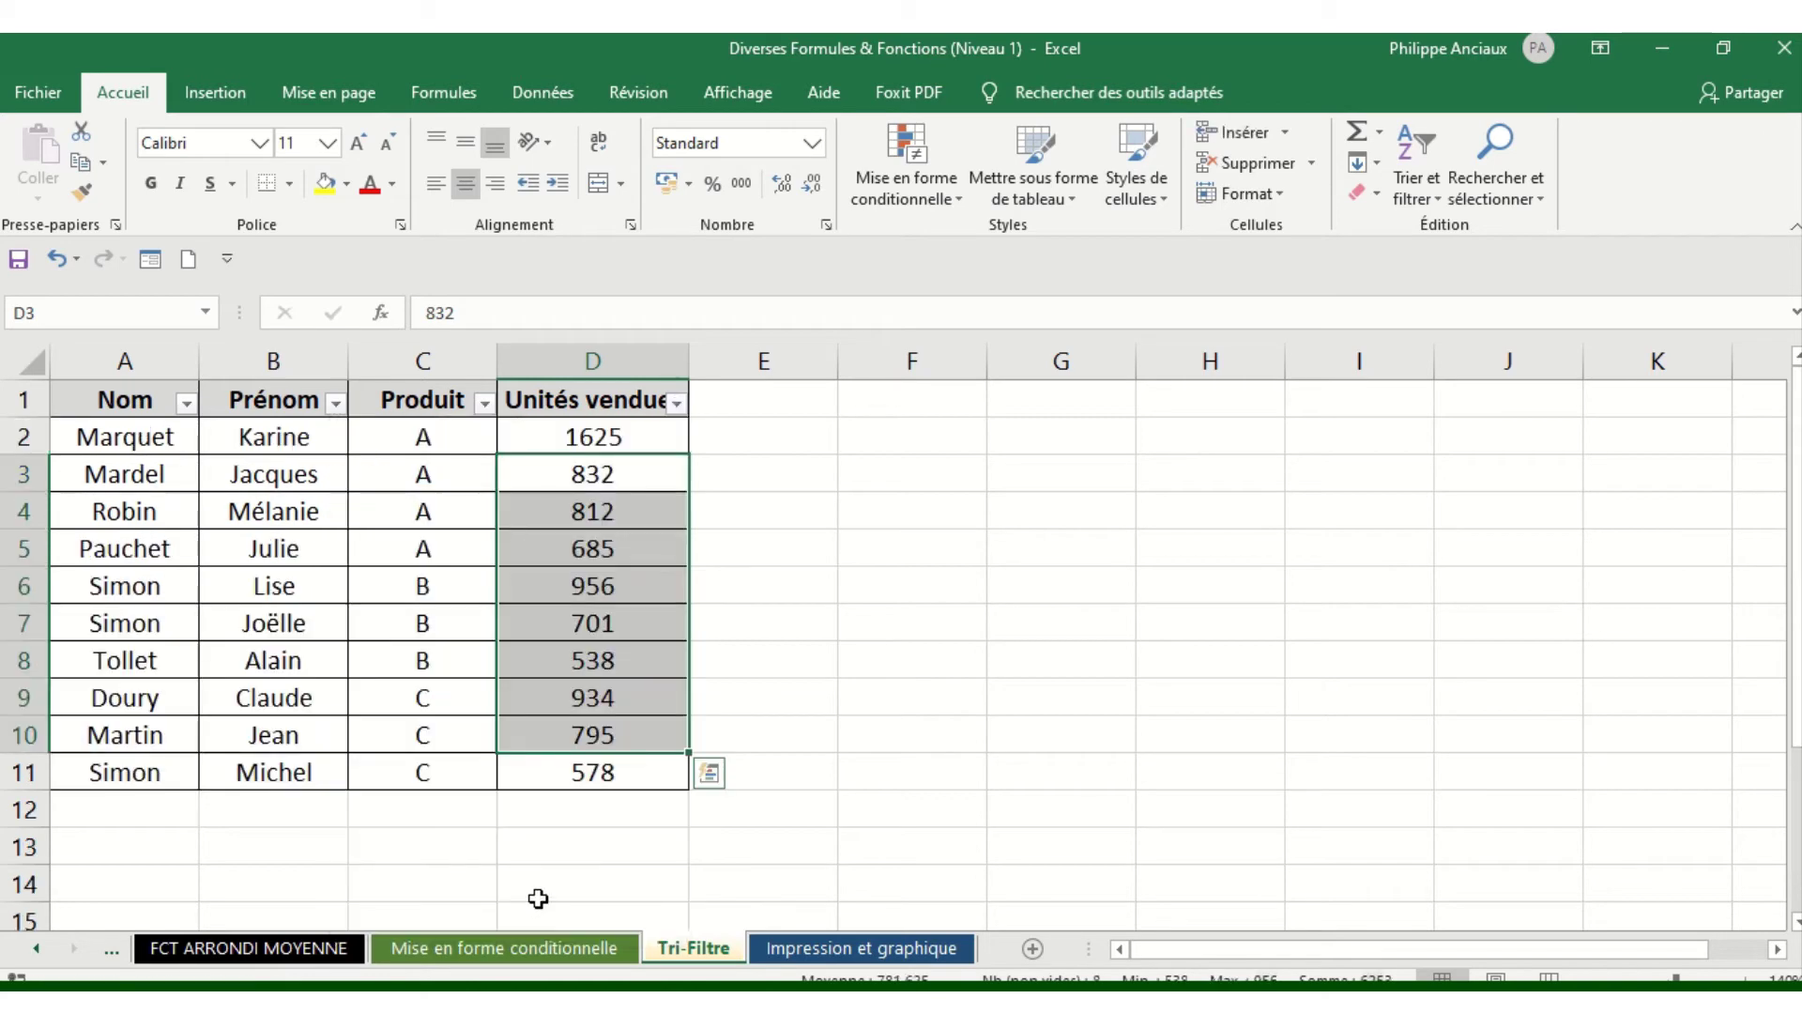
{"action": "left_click", "coordinate": [557, 593]}
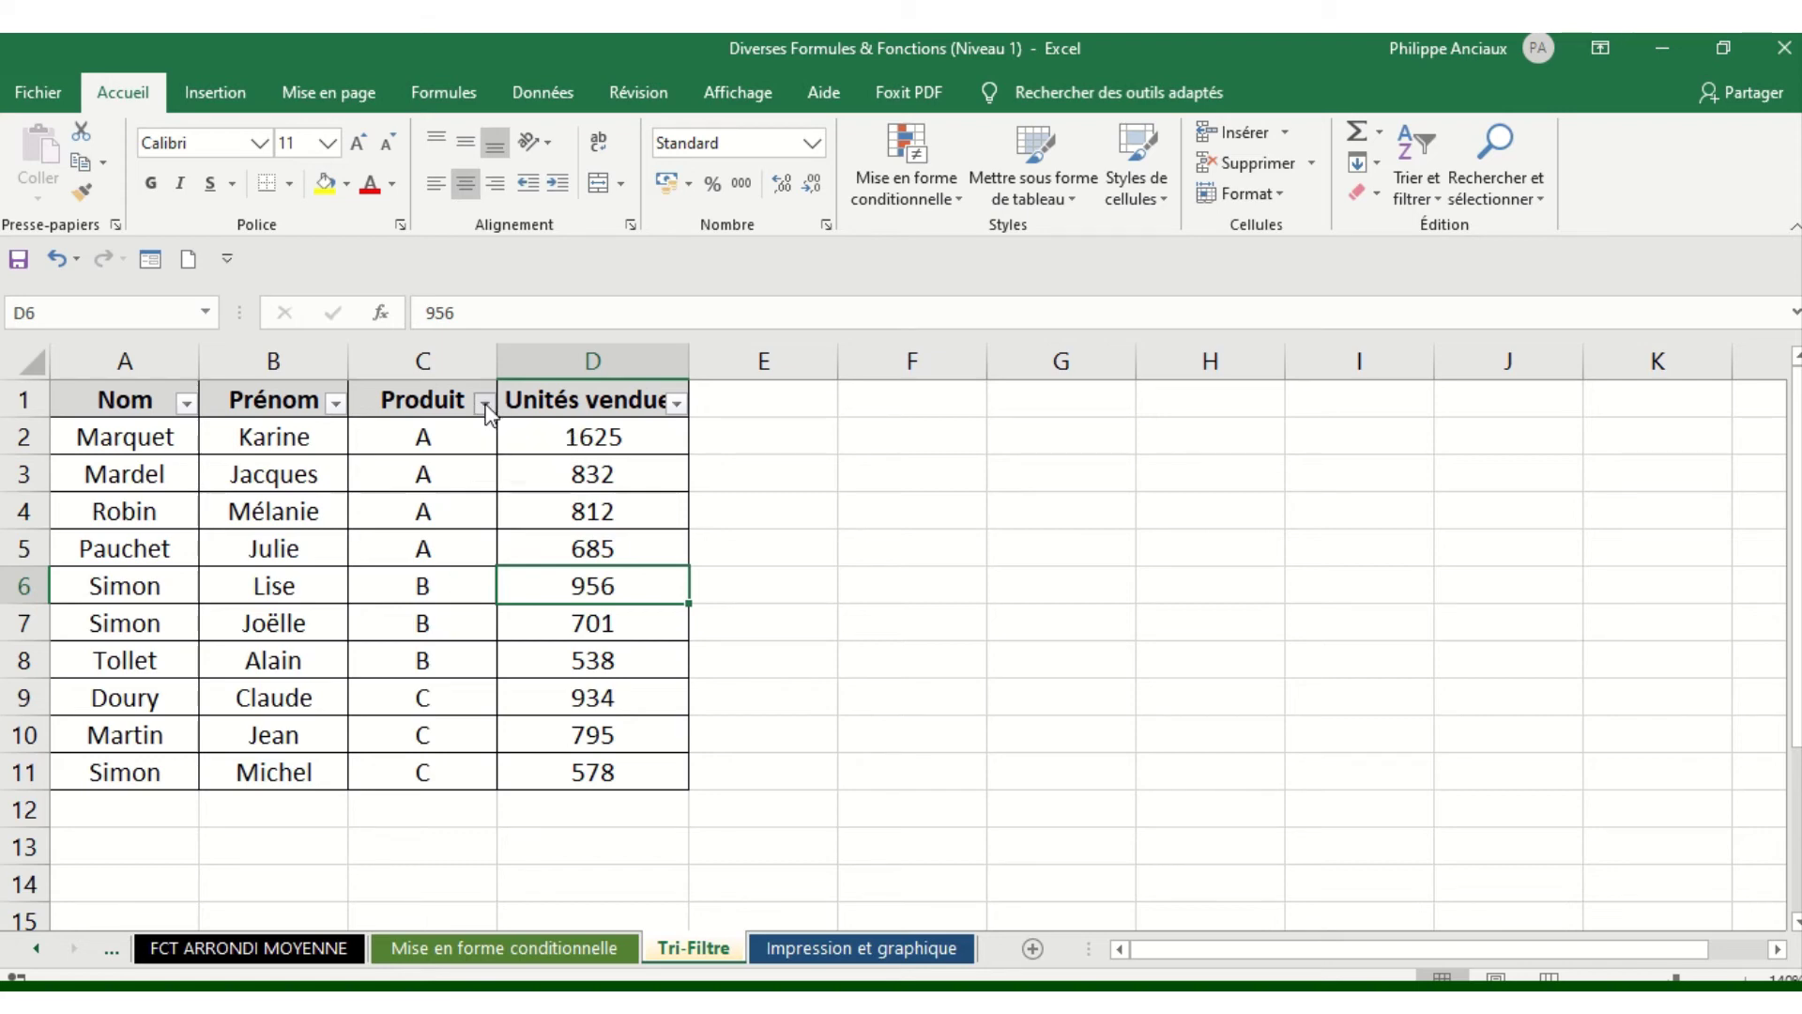
Set up a custom filter on the Produit column with the conditions equal to A or (Ou) equal to C
{"action": "left_click", "coordinate": [484, 404]}
{"action": "mouse_move", "coordinate": [378, 608]}
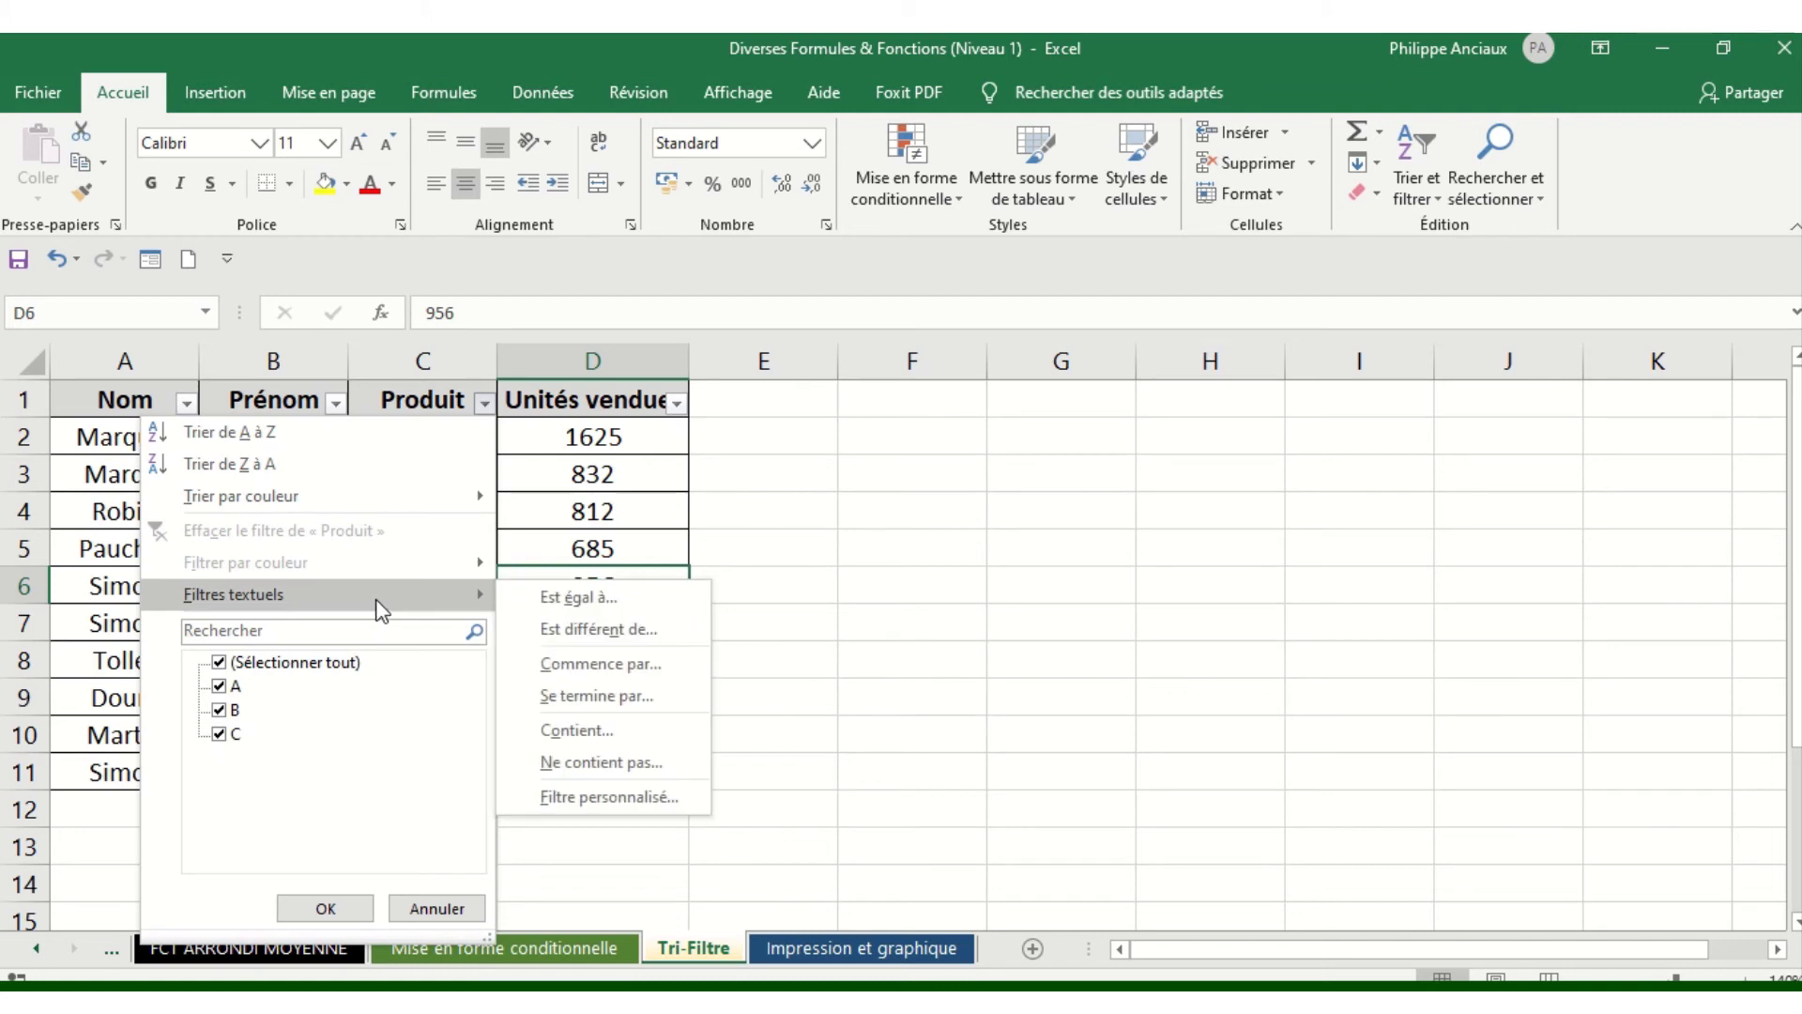
{"action": "left_click", "coordinate": [647, 802]}
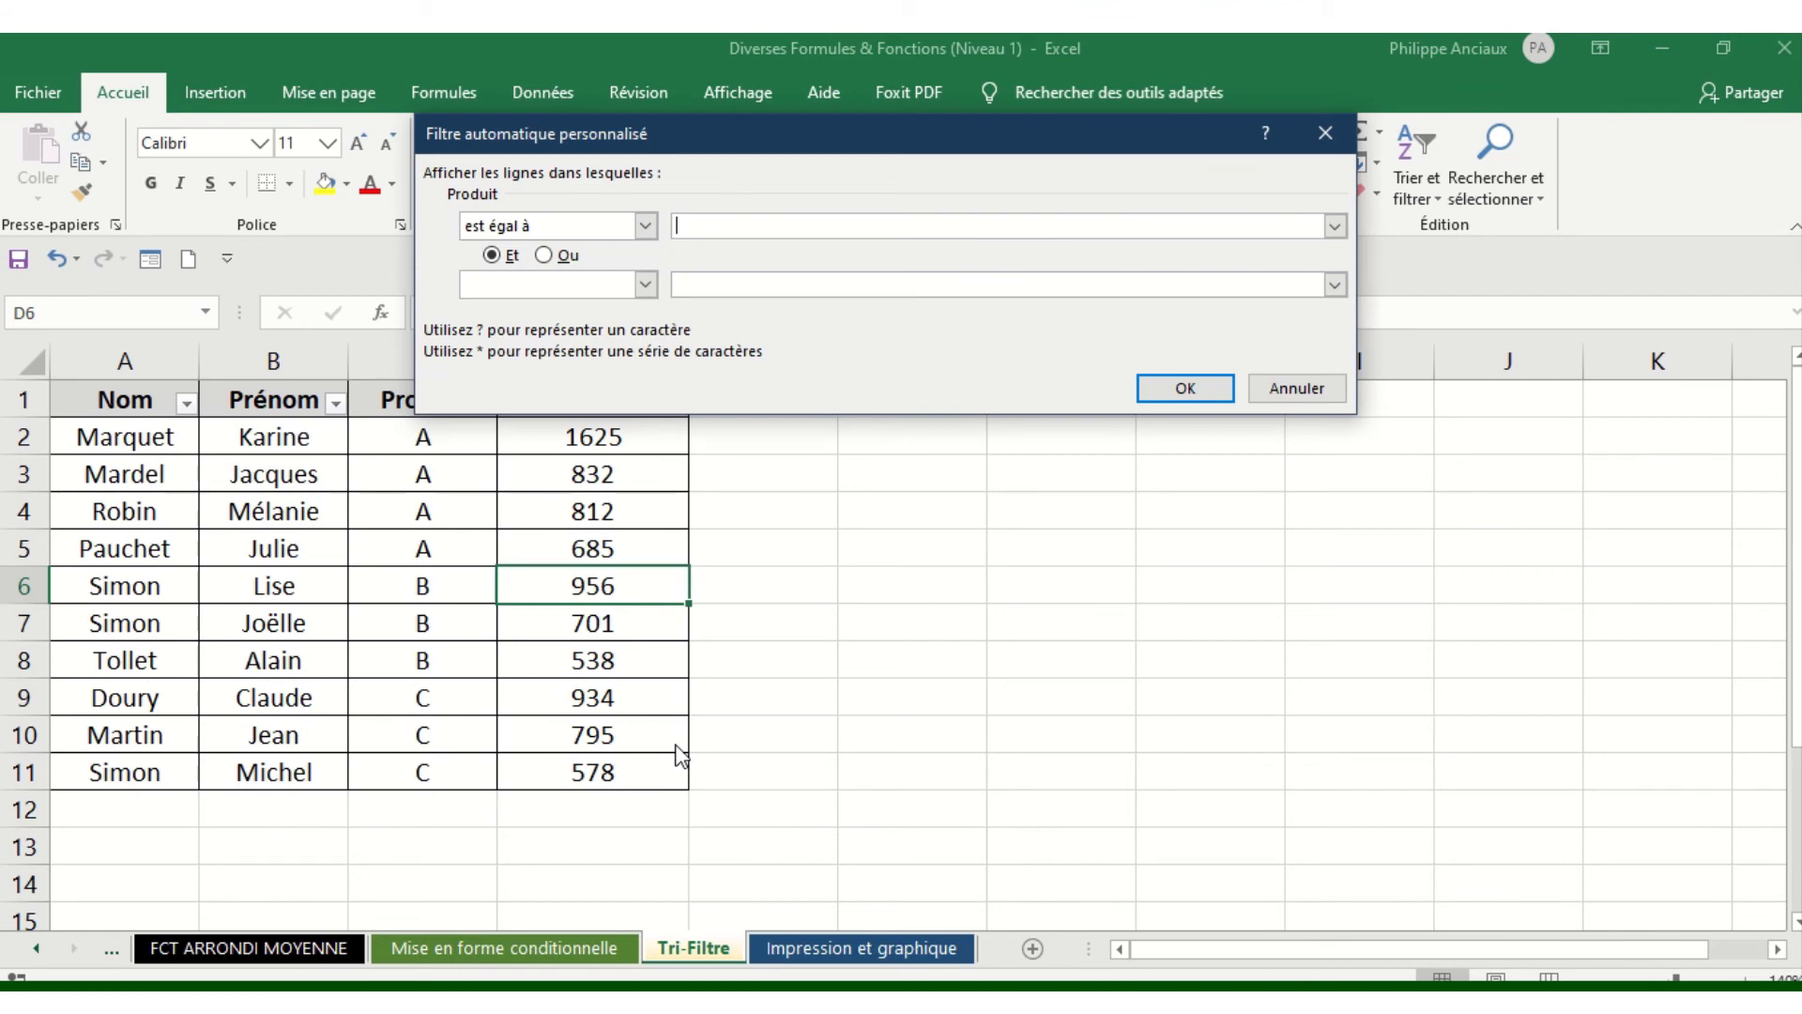
{"action": "left_click_drag", "start_coordinate": [688, 148], "coordinate": [813, 188]}
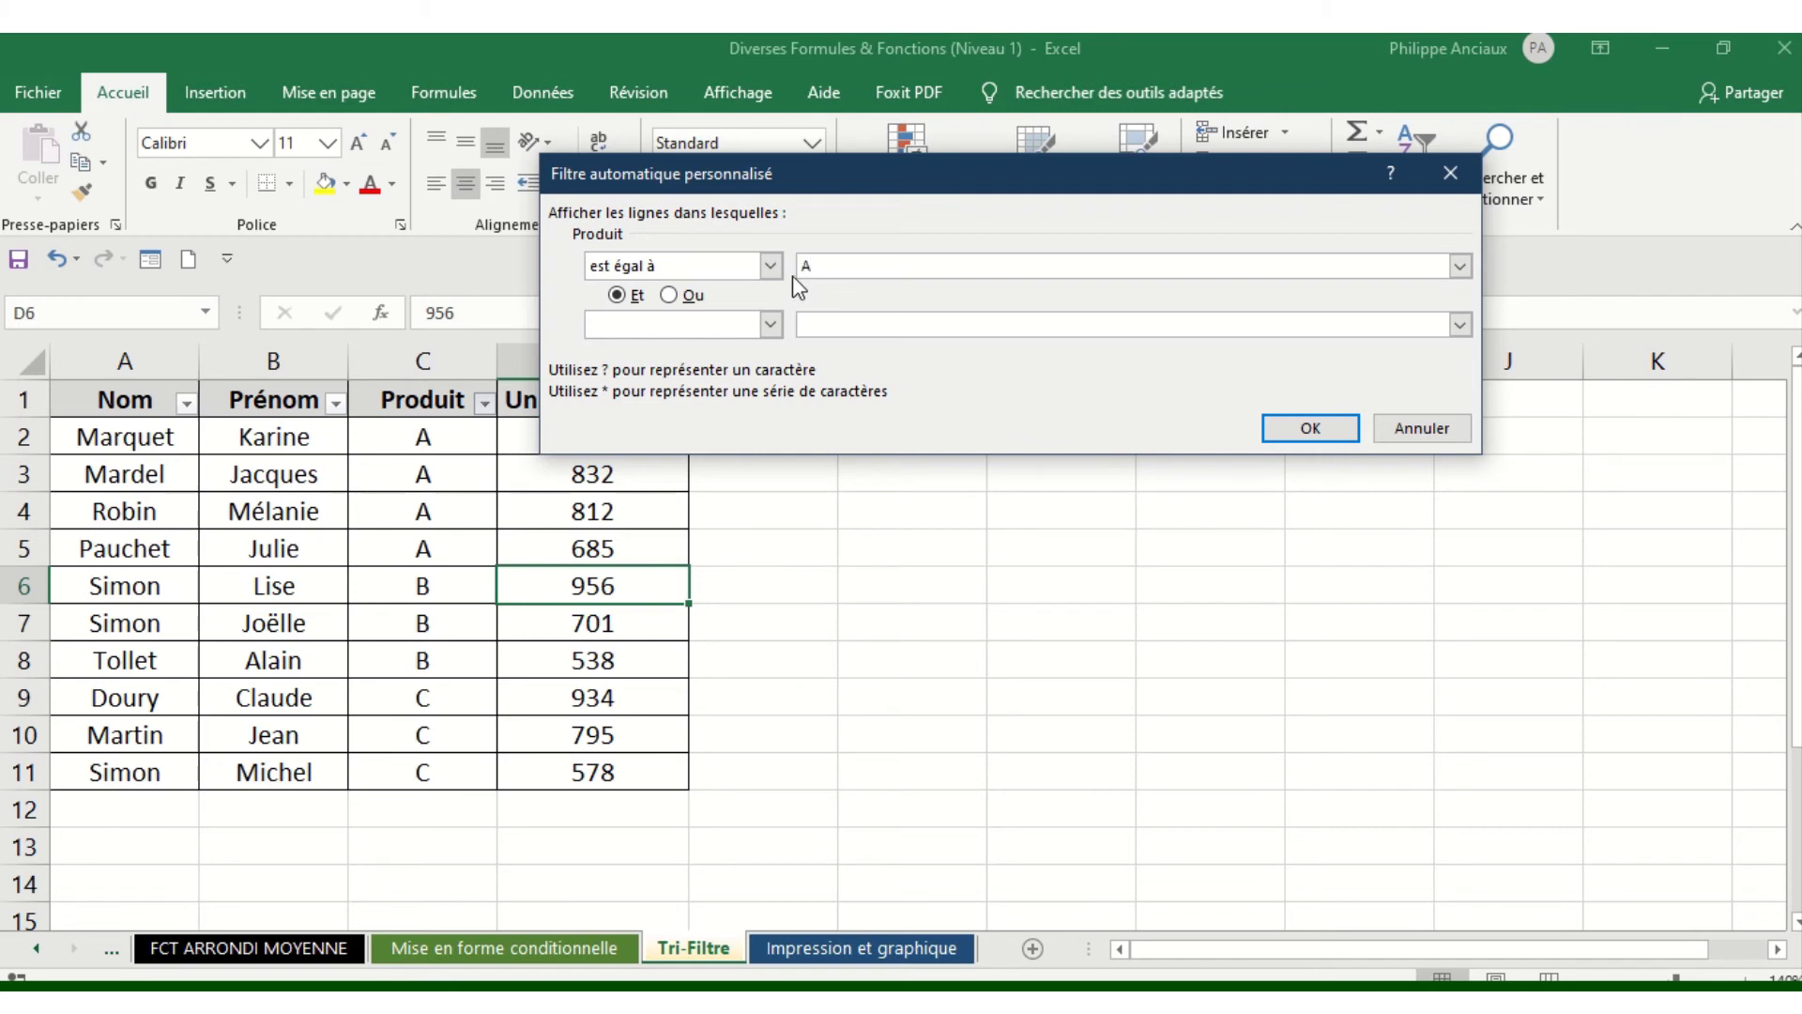
{"action": "left_click", "coordinate": [669, 296]}
{"action": "left_click", "coordinate": [770, 324]}
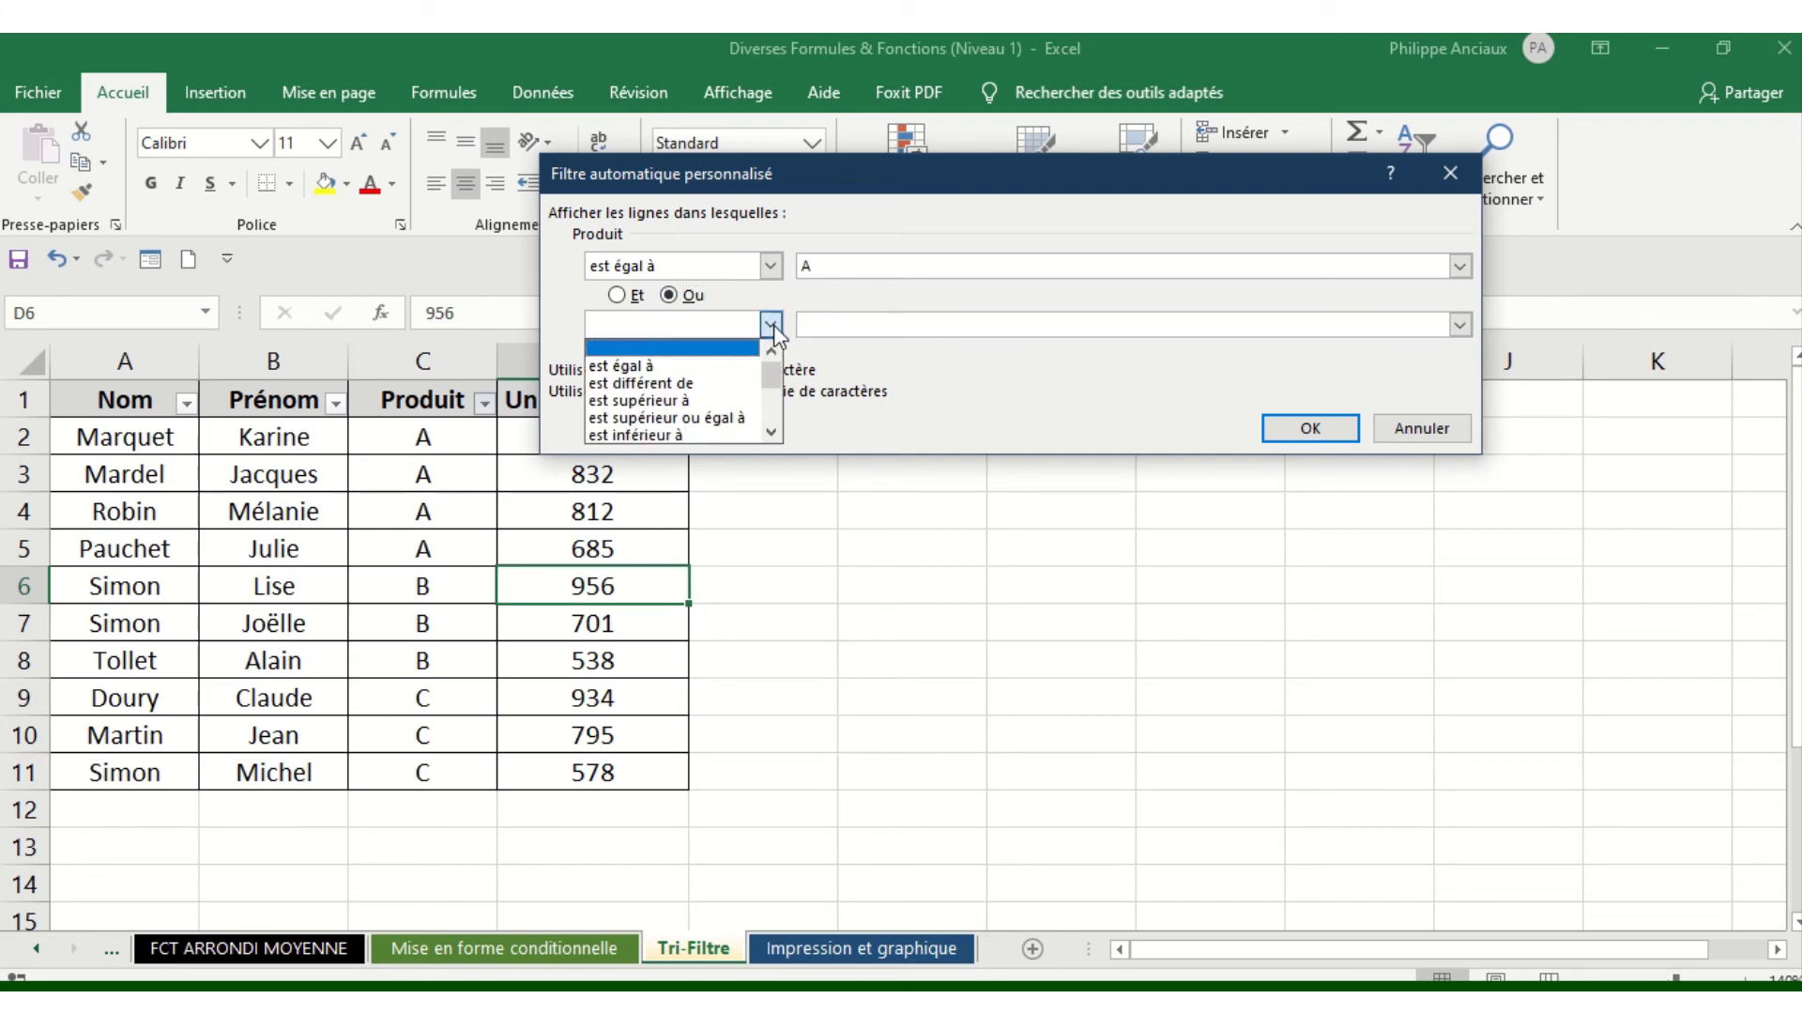
{"action": "left_click", "coordinate": [706, 366]}
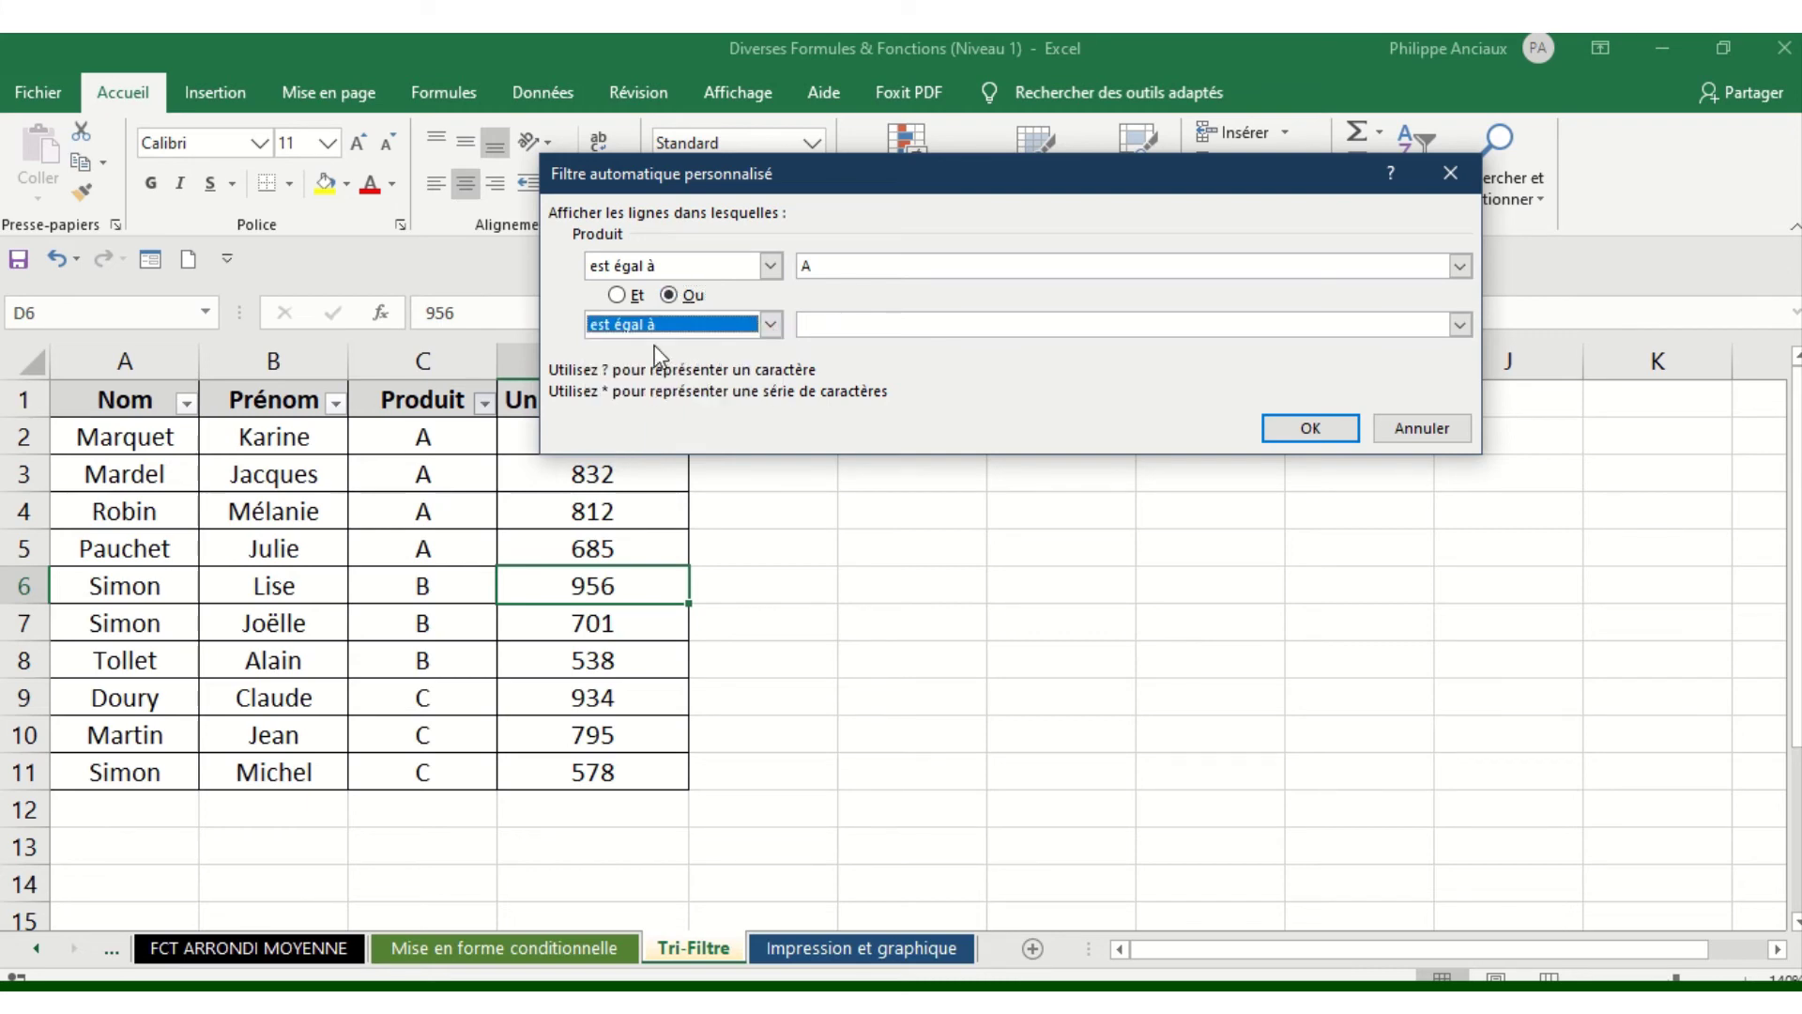
{"action": "left_click", "coordinate": [809, 324]}
{"action": "type", "text": "C"}
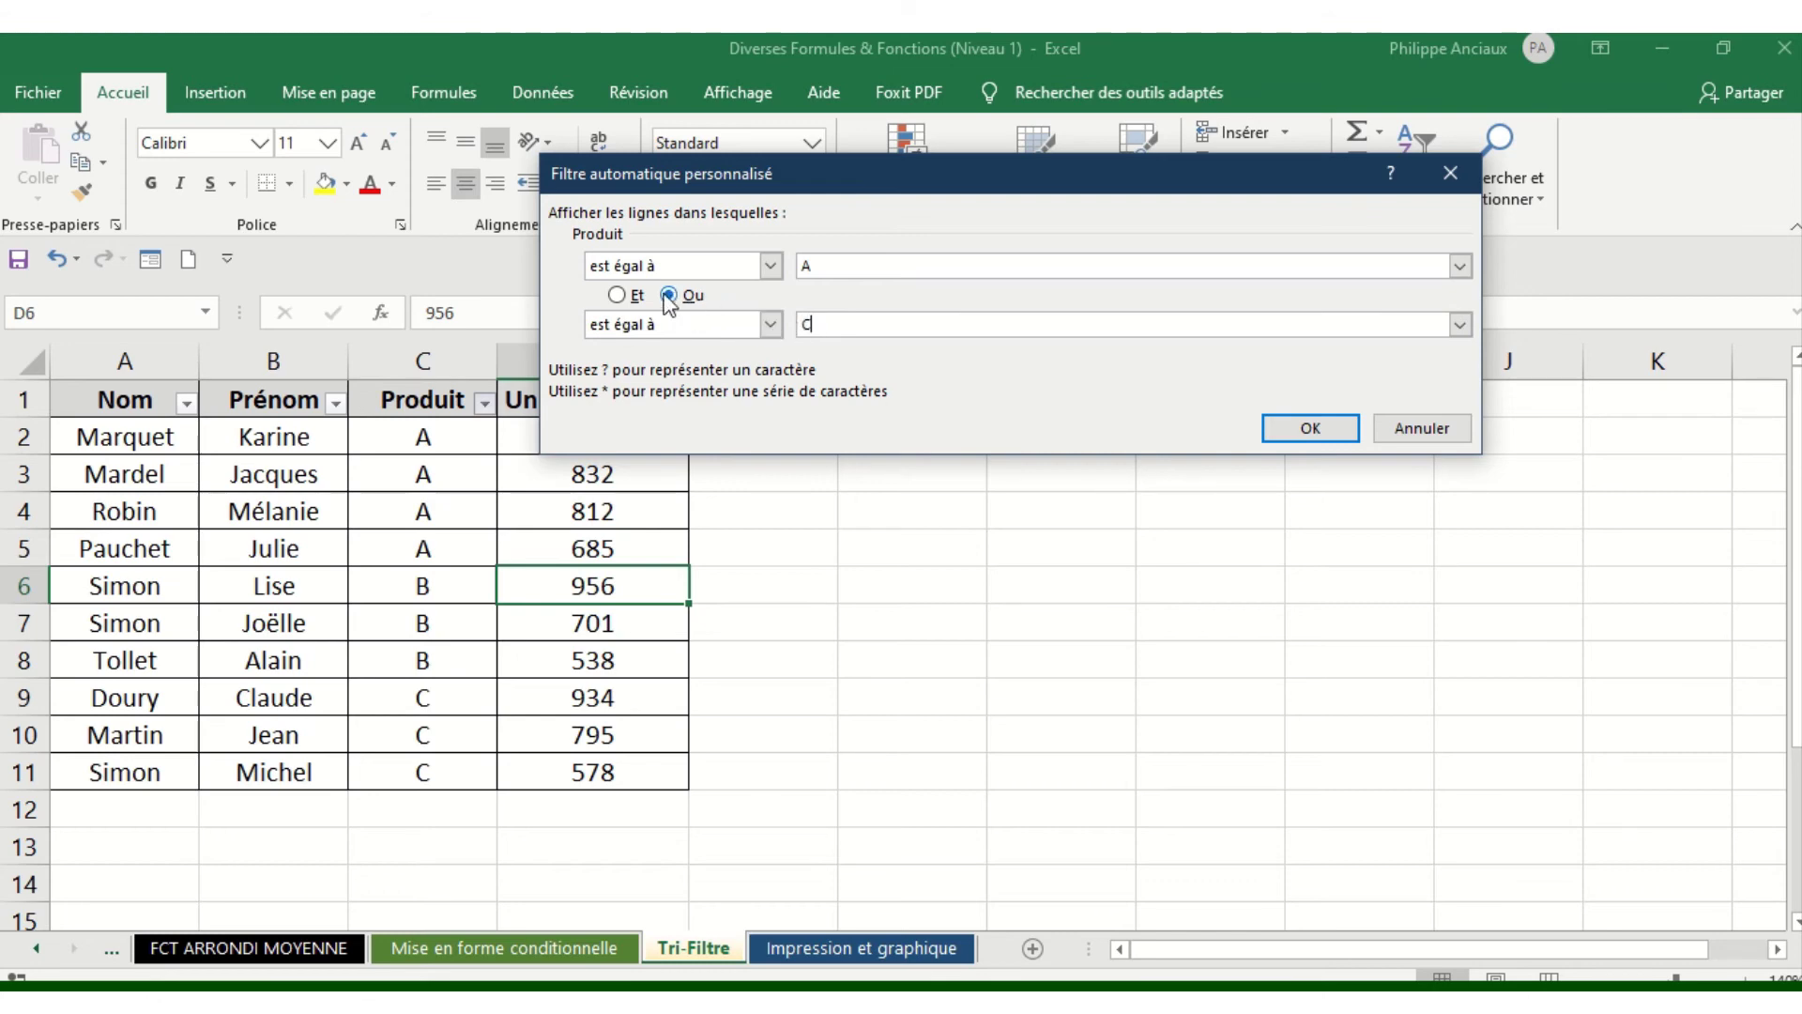
Try applying the Produit filter with the A and C conditions joined by And (Et), and undo it
{"action": "left_click", "coordinate": [618, 297]}
{"action": "left_click", "coordinate": [670, 296]}
{"action": "left_click", "coordinate": [618, 296]}
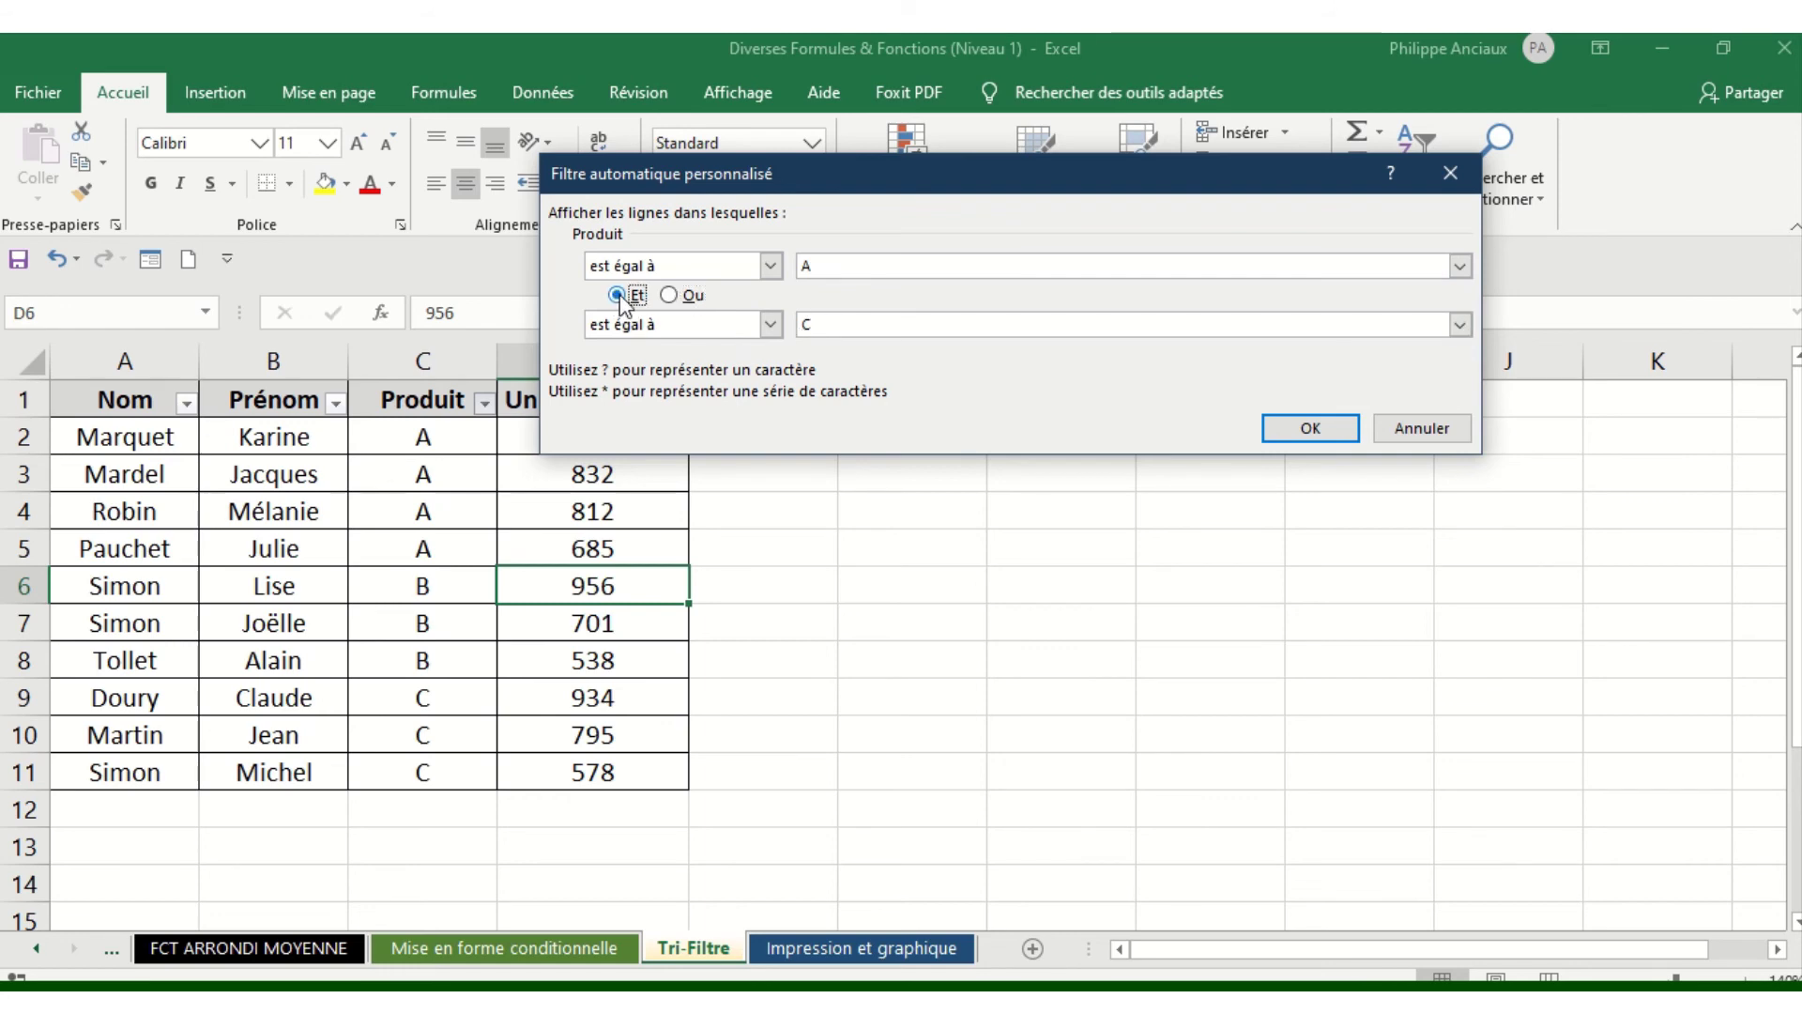
{"action": "left_click", "coordinate": [1314, 429]}
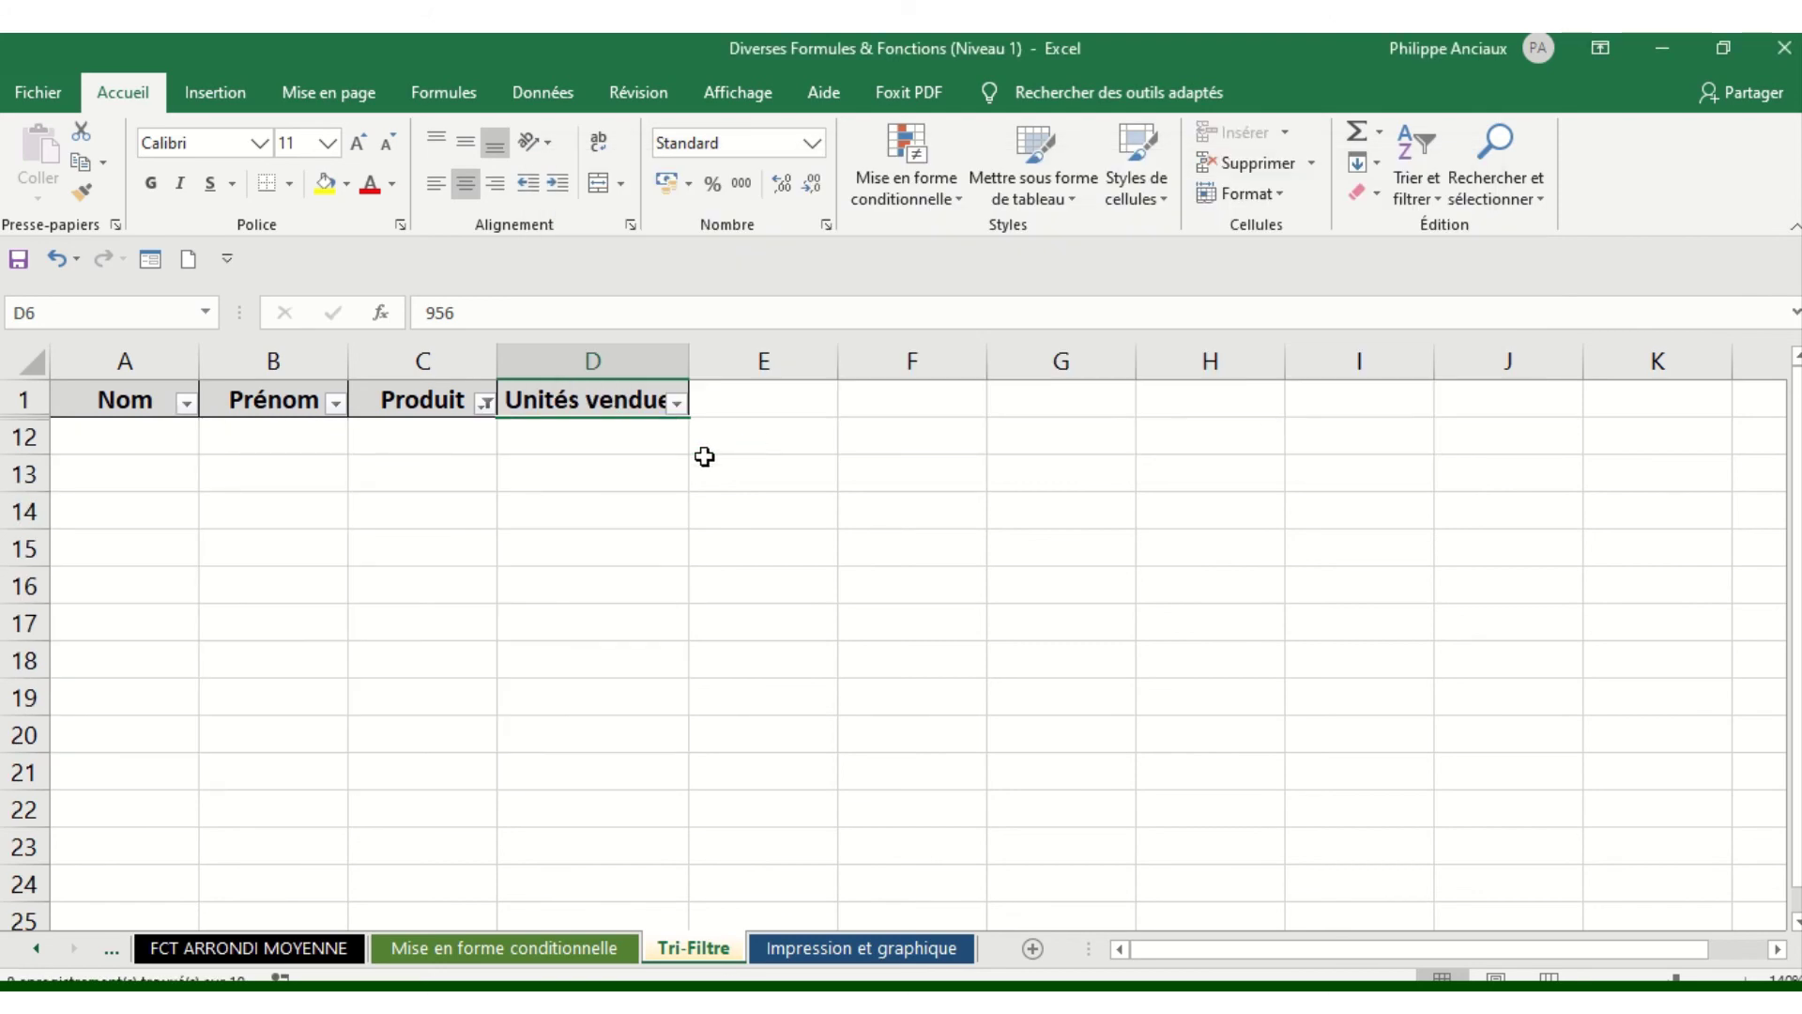
{"action": "left_click", "coordinate": [58, 258]}
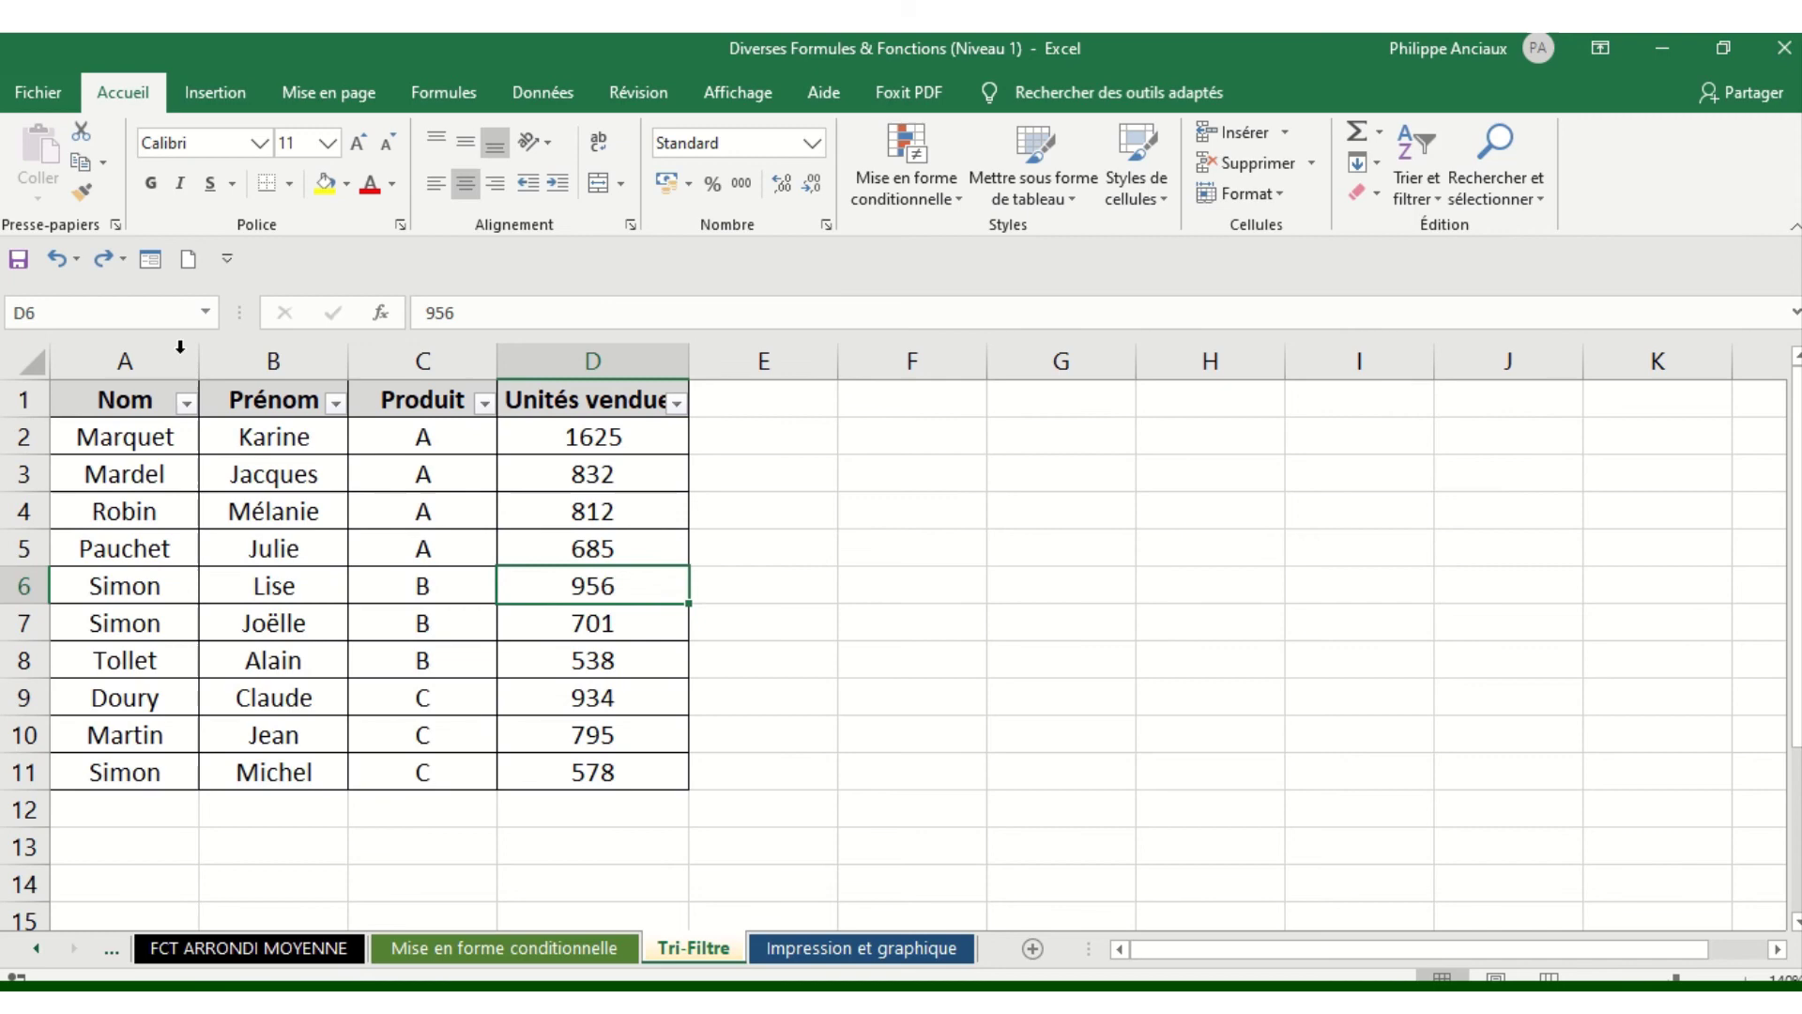
Apply a custom text filter on the Produit column for equal to A or (Ou) equal to C, and select the filtered products
{"action": "left_click", "coordinate": [484, 403]}
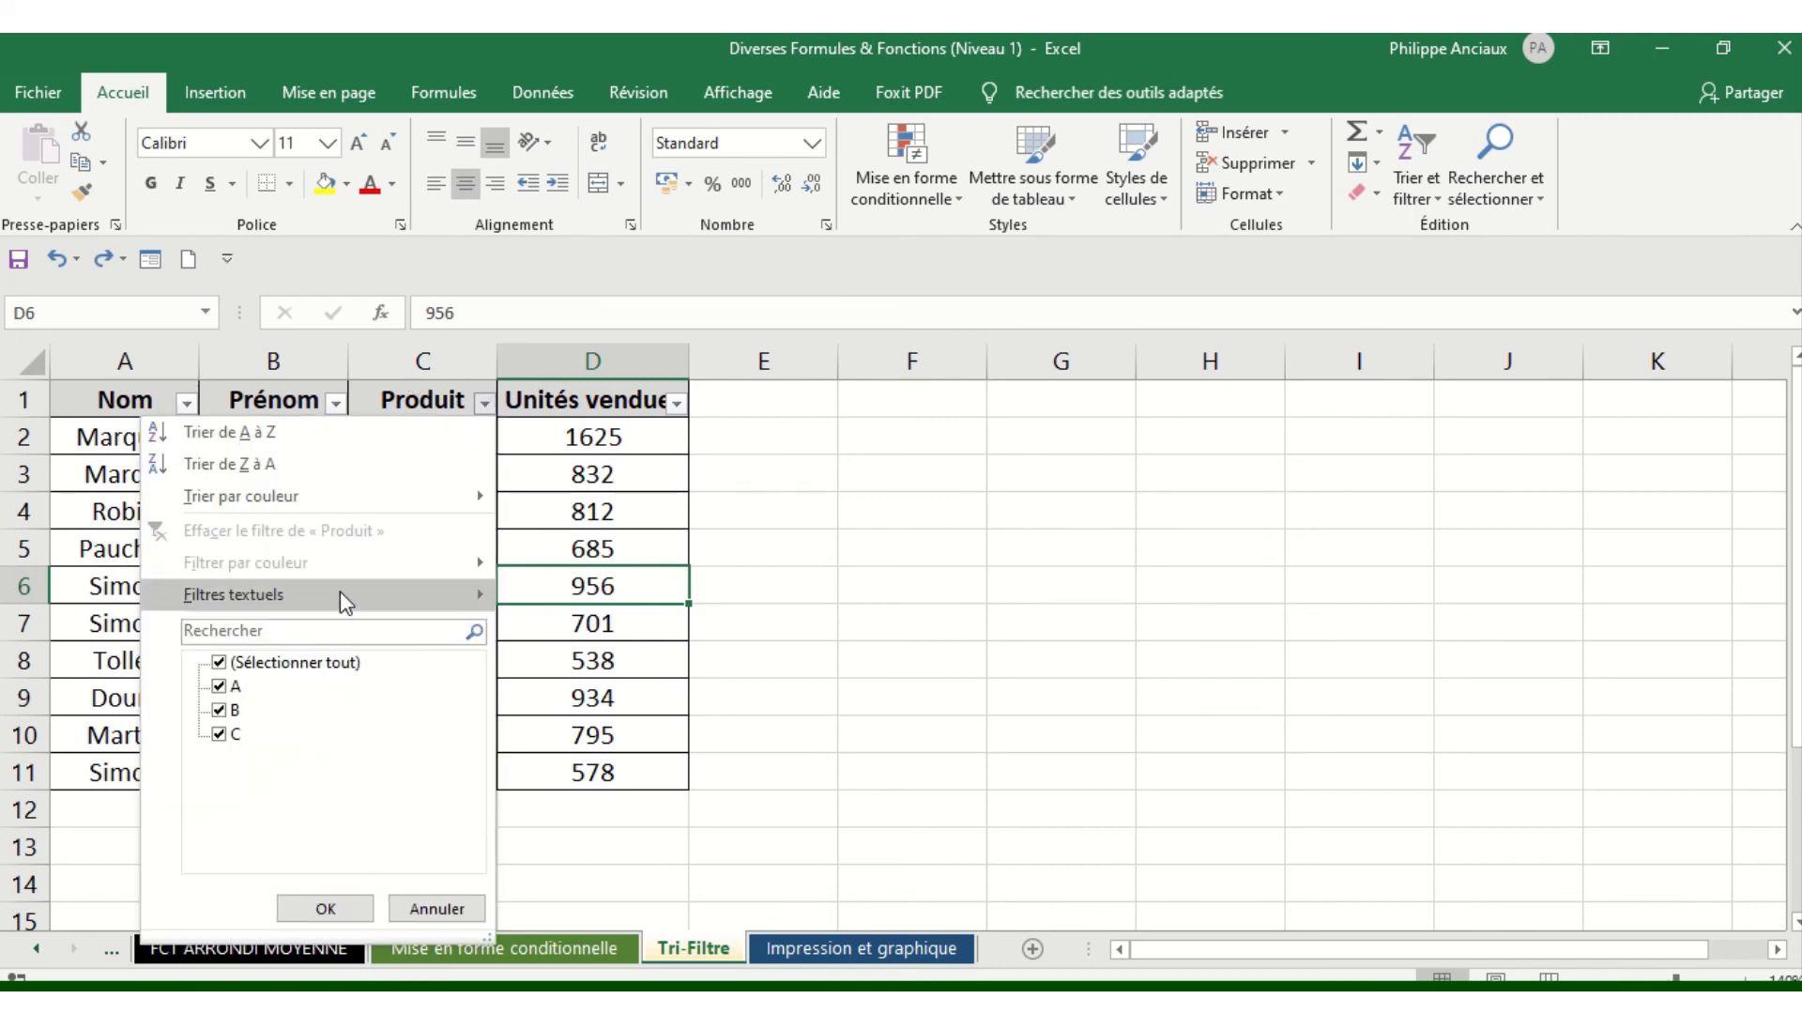
{"action": "mouse_move", "coordinate": [460, 583]}
{"action": "left_click", "coordinate": [617, 802]}
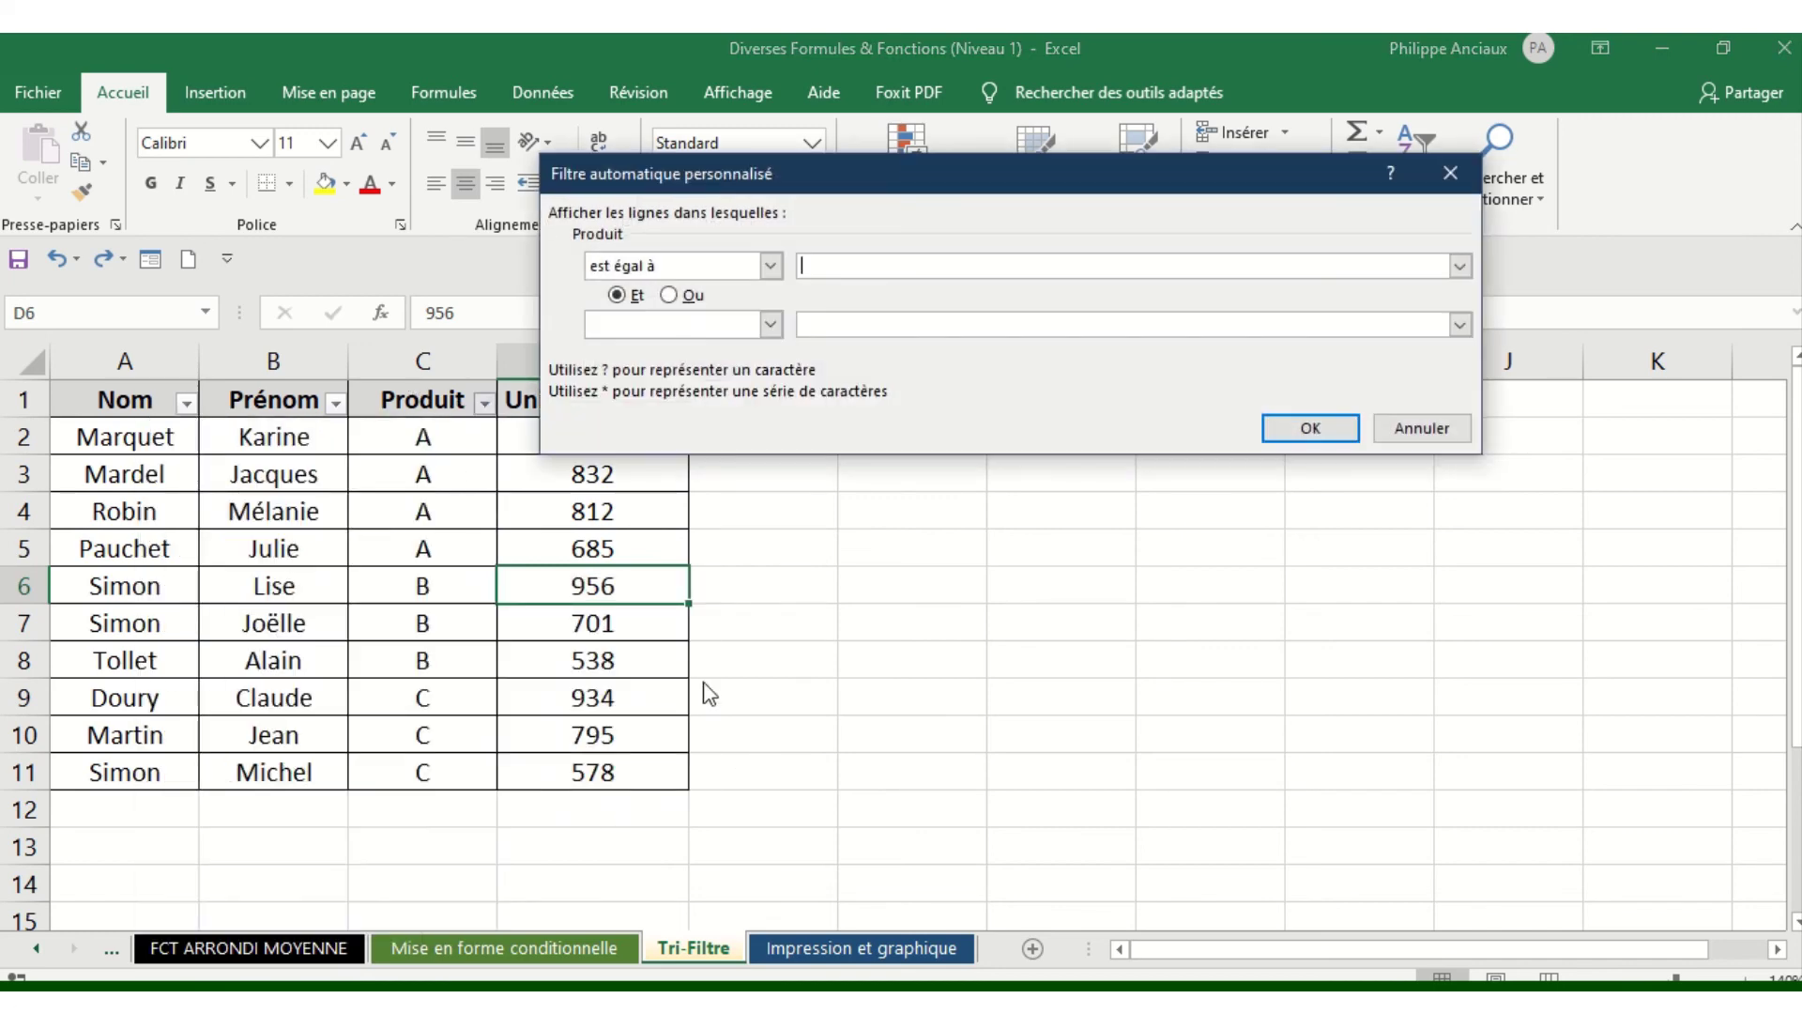
{"action": "left_click", "coordinate": [821, 268]}
{"action": "type", "text": "A"}
{"action": "left_click", "coordinate": [669, 296]}
{"action": "left_click", "coordinate": [770, 324]}
{"action": "left_click", "coordinate": [713, 366]}
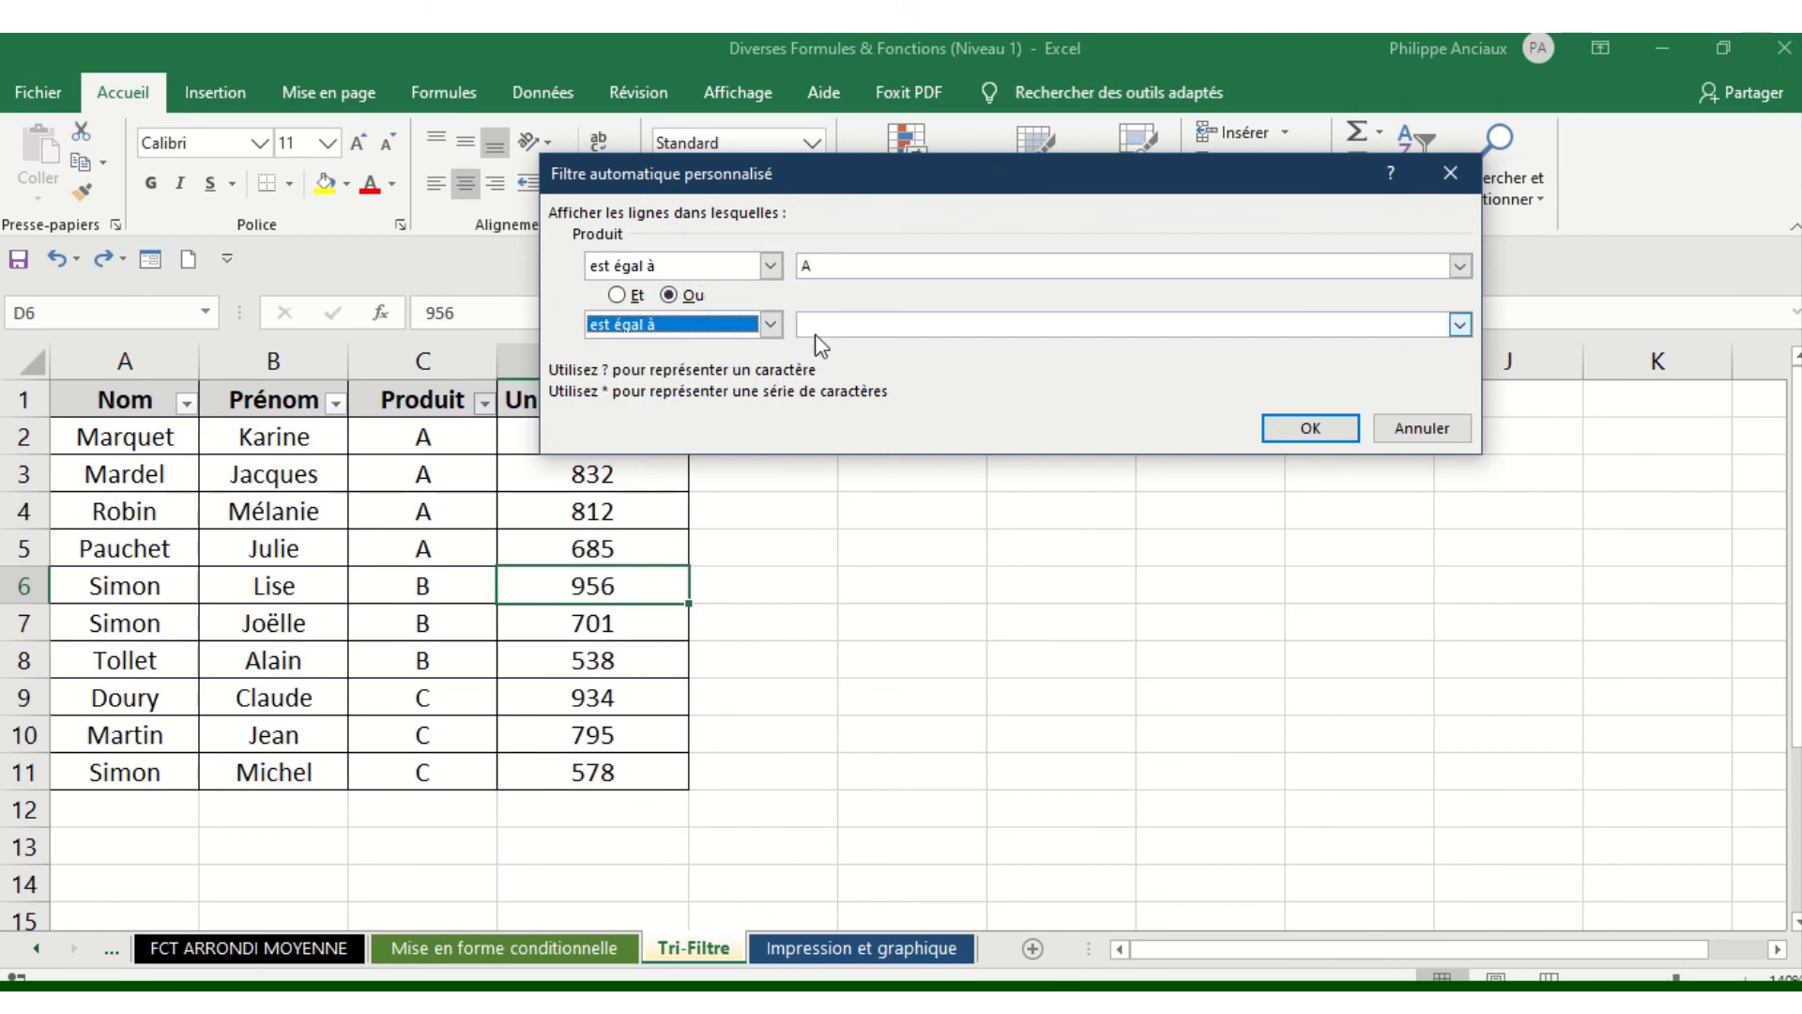
{"action": "left_click", "coordinate": [930, 324]}
{"action": "type", "text": "C"}
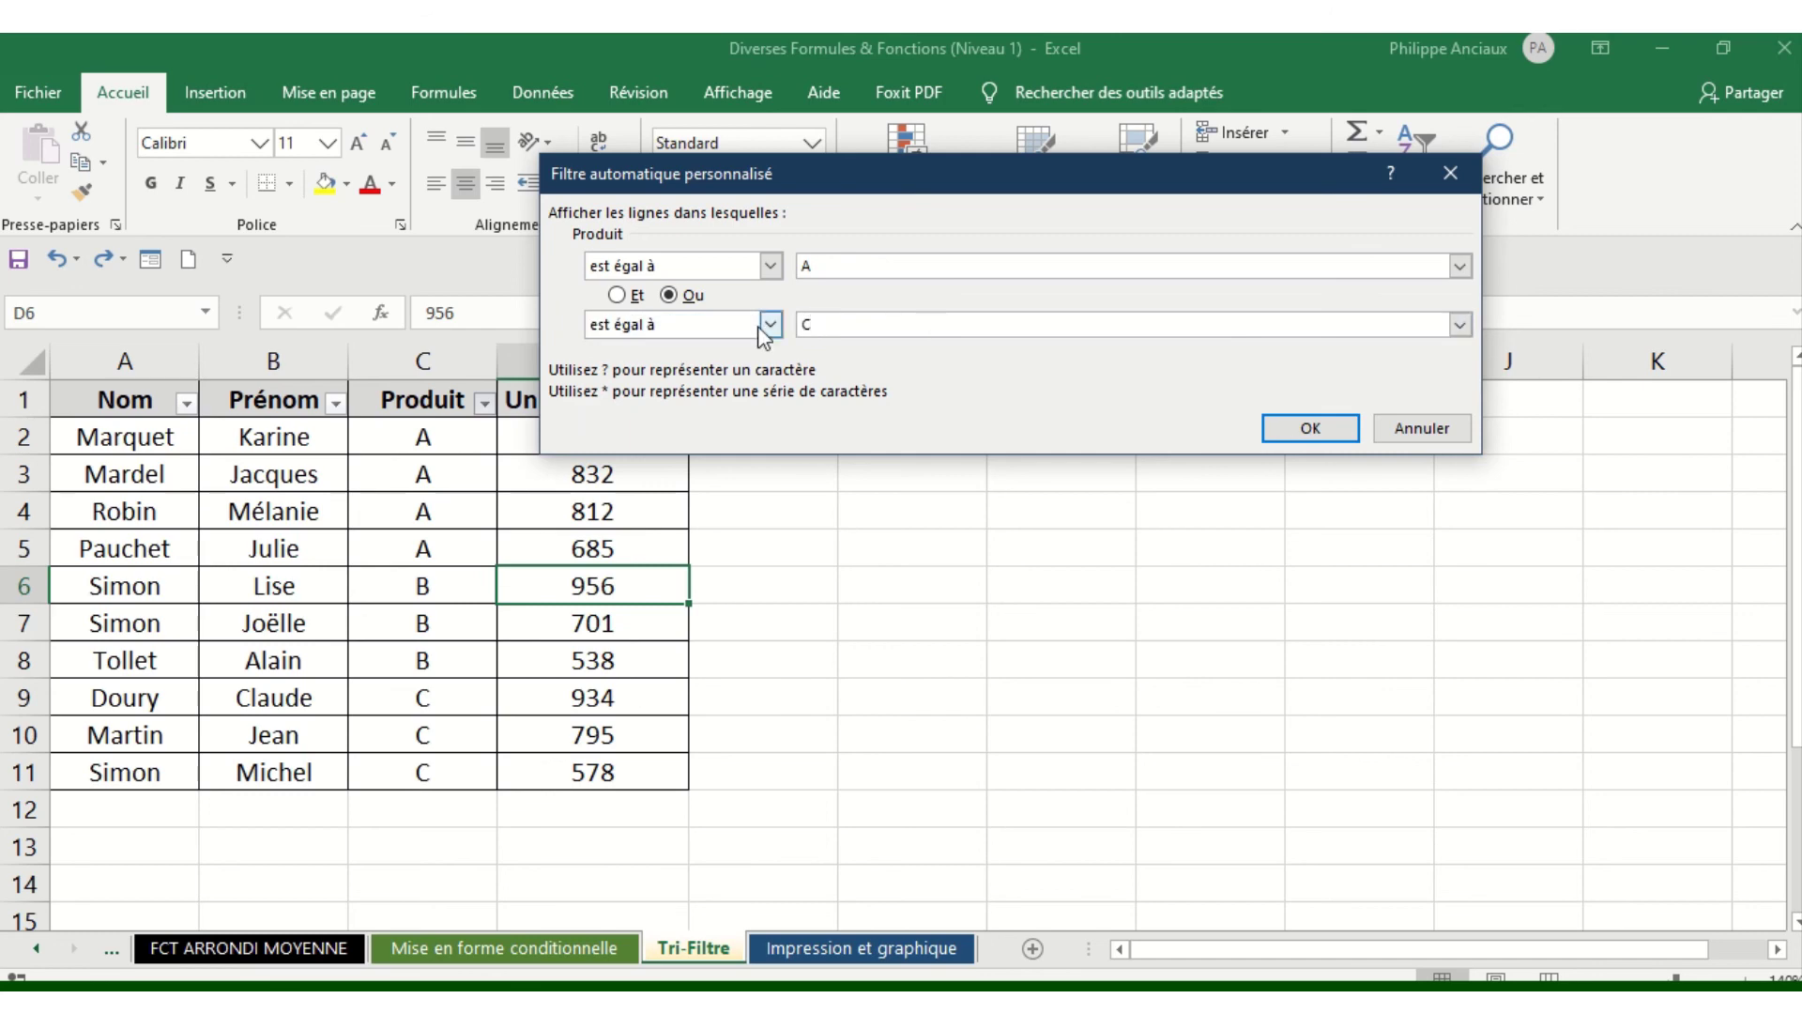
{"action": "left_click", "coordinate": [1333, 434]}
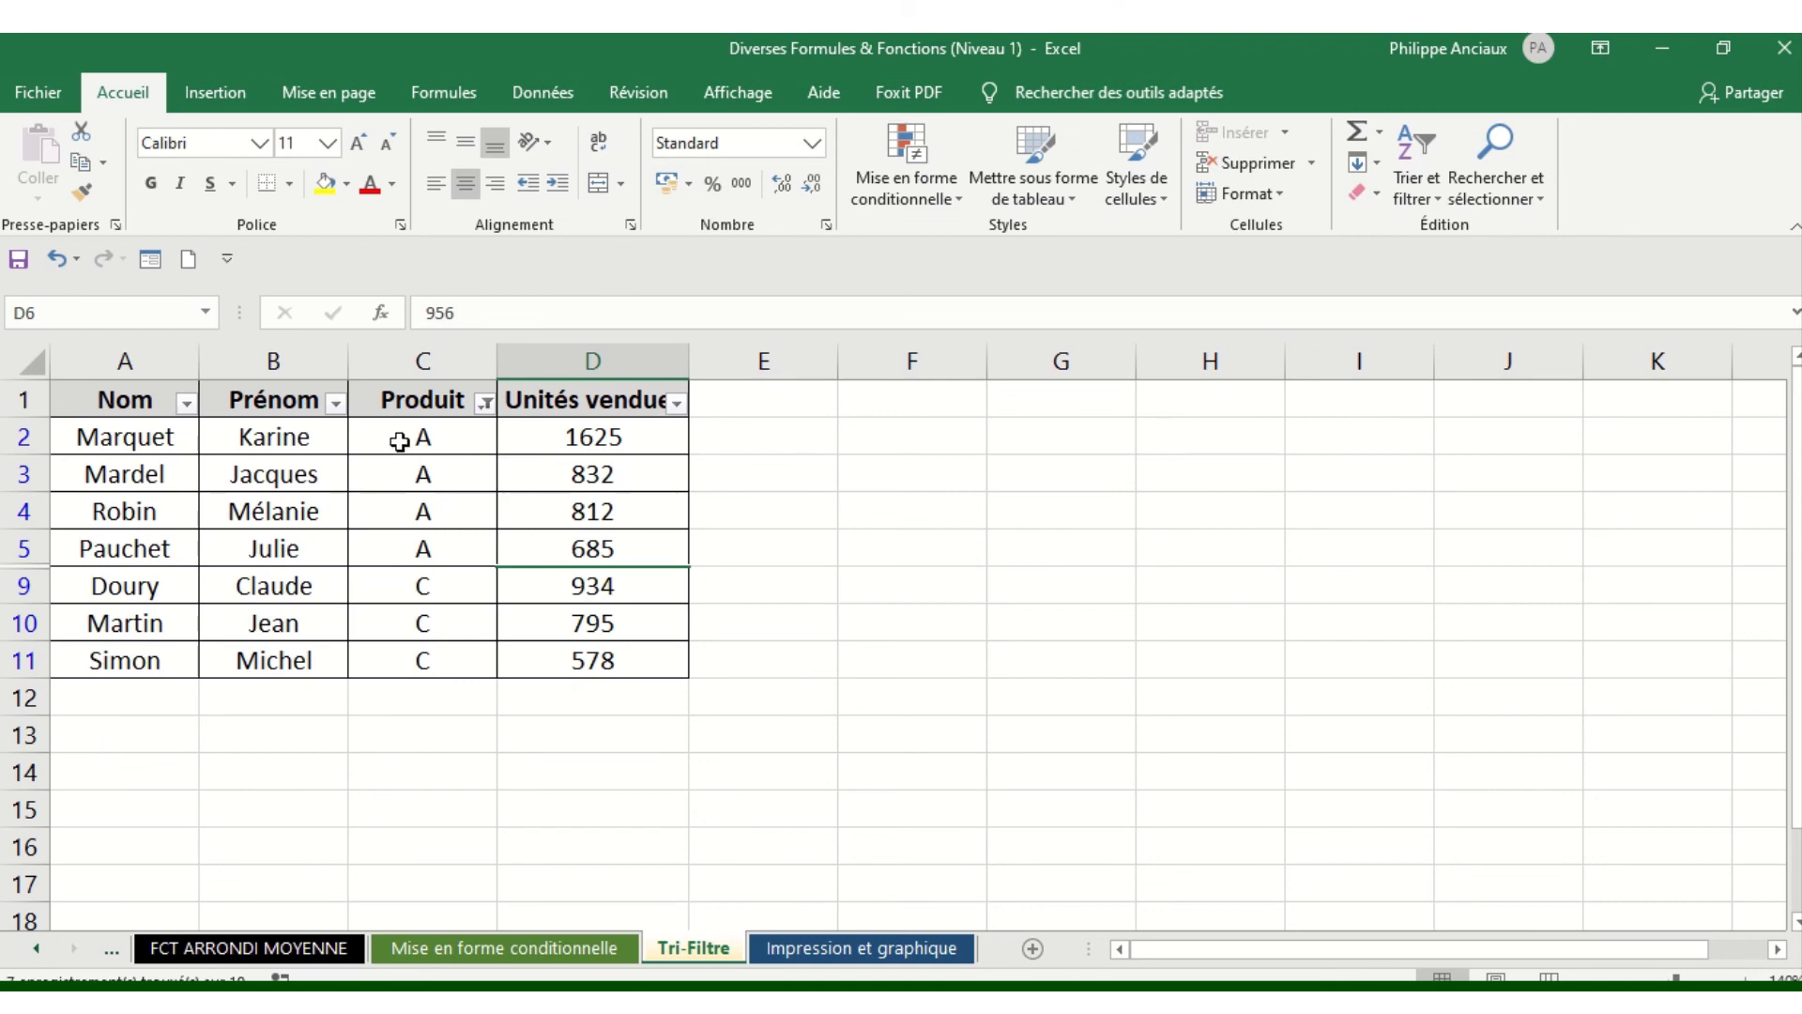
{"action": "left_click_drag", "start_coordinate": [400, 442], "coordinate": [462, 664]}
{"action": "left_click", "coordinate": [451, 575]}
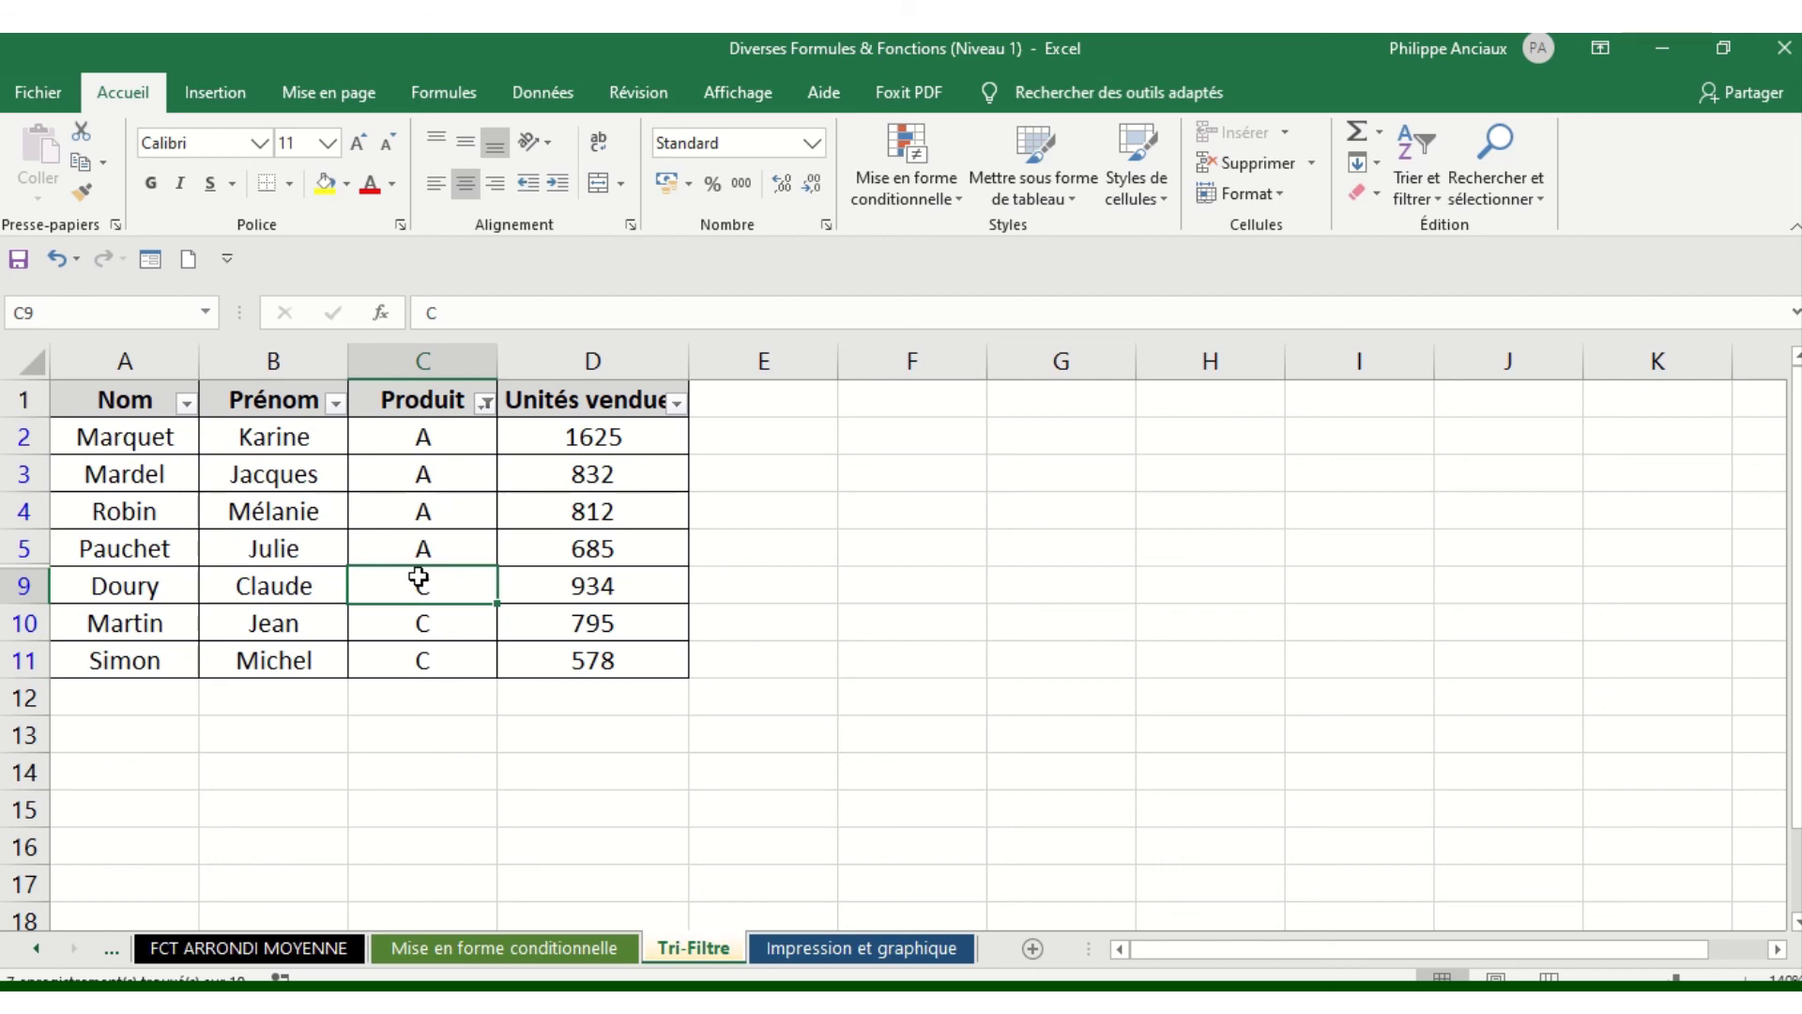
Reselect every value in the Produit filter to restore the full table
{"action": "left_click", "coordinate": [485, 404]}
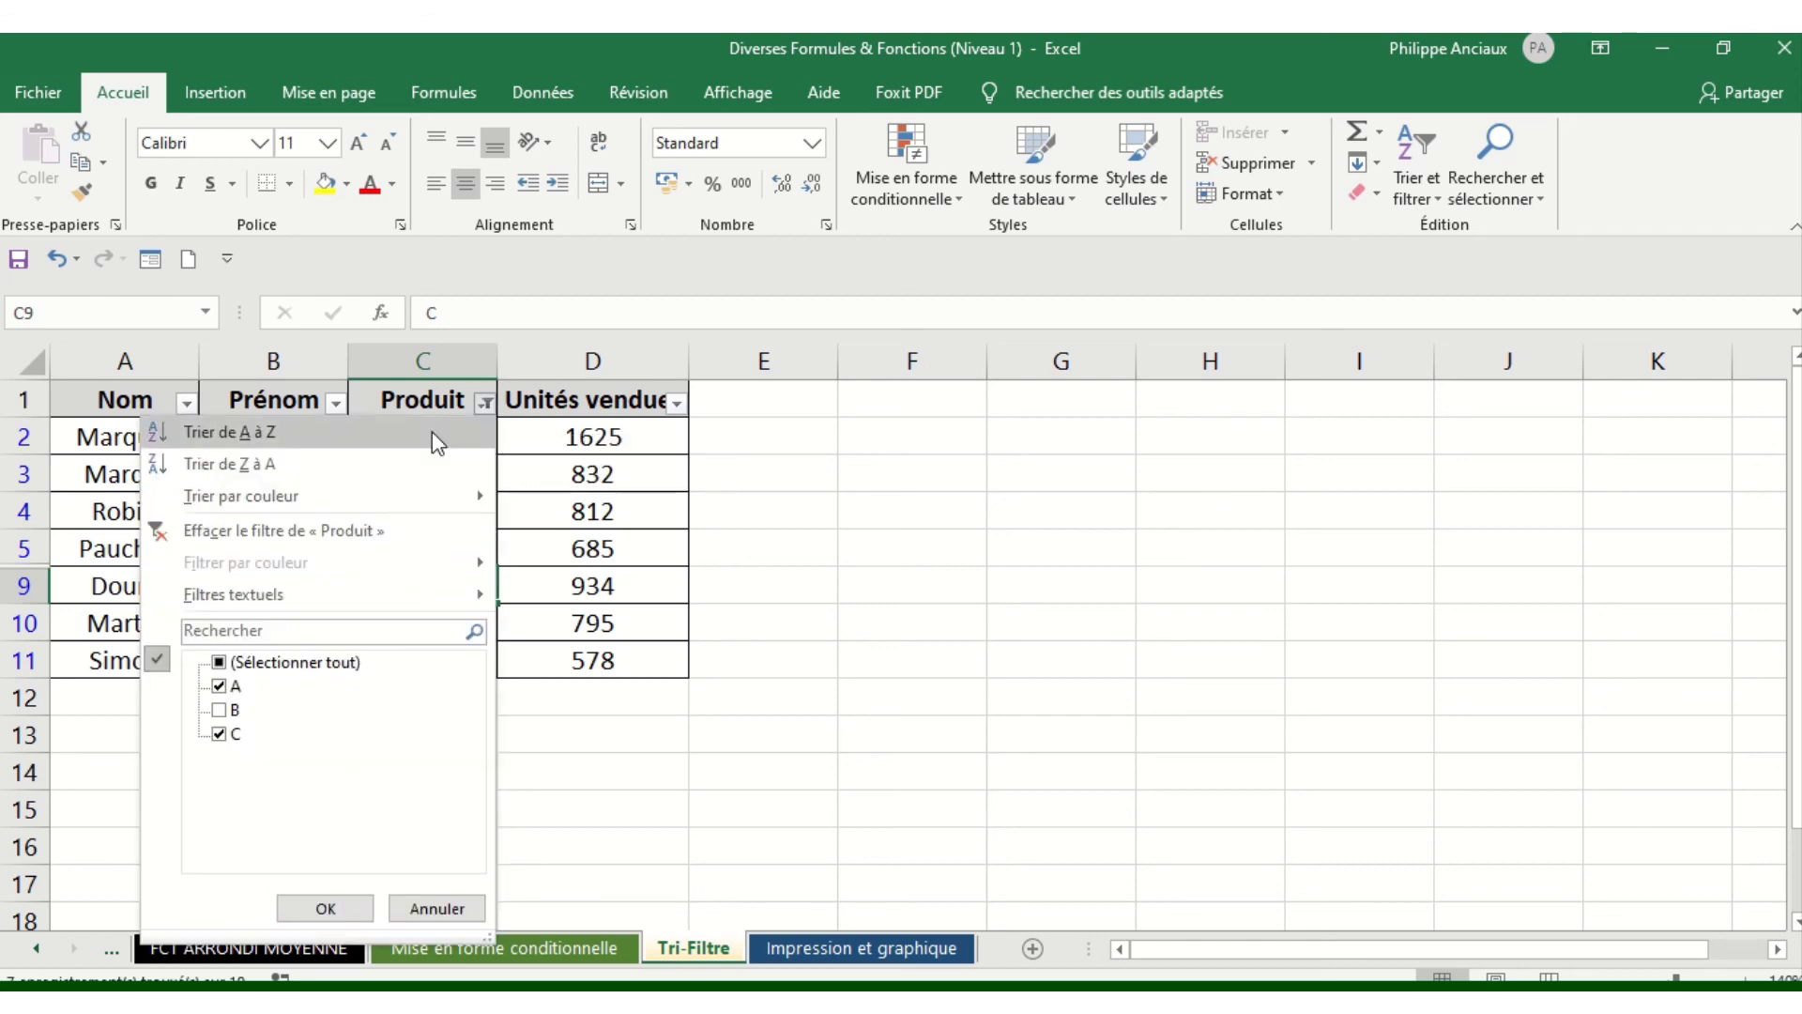
{"action": "left_click", "coordinate": [220, 663]}
{"action": "left_click", "coordinate": [325, 908]}
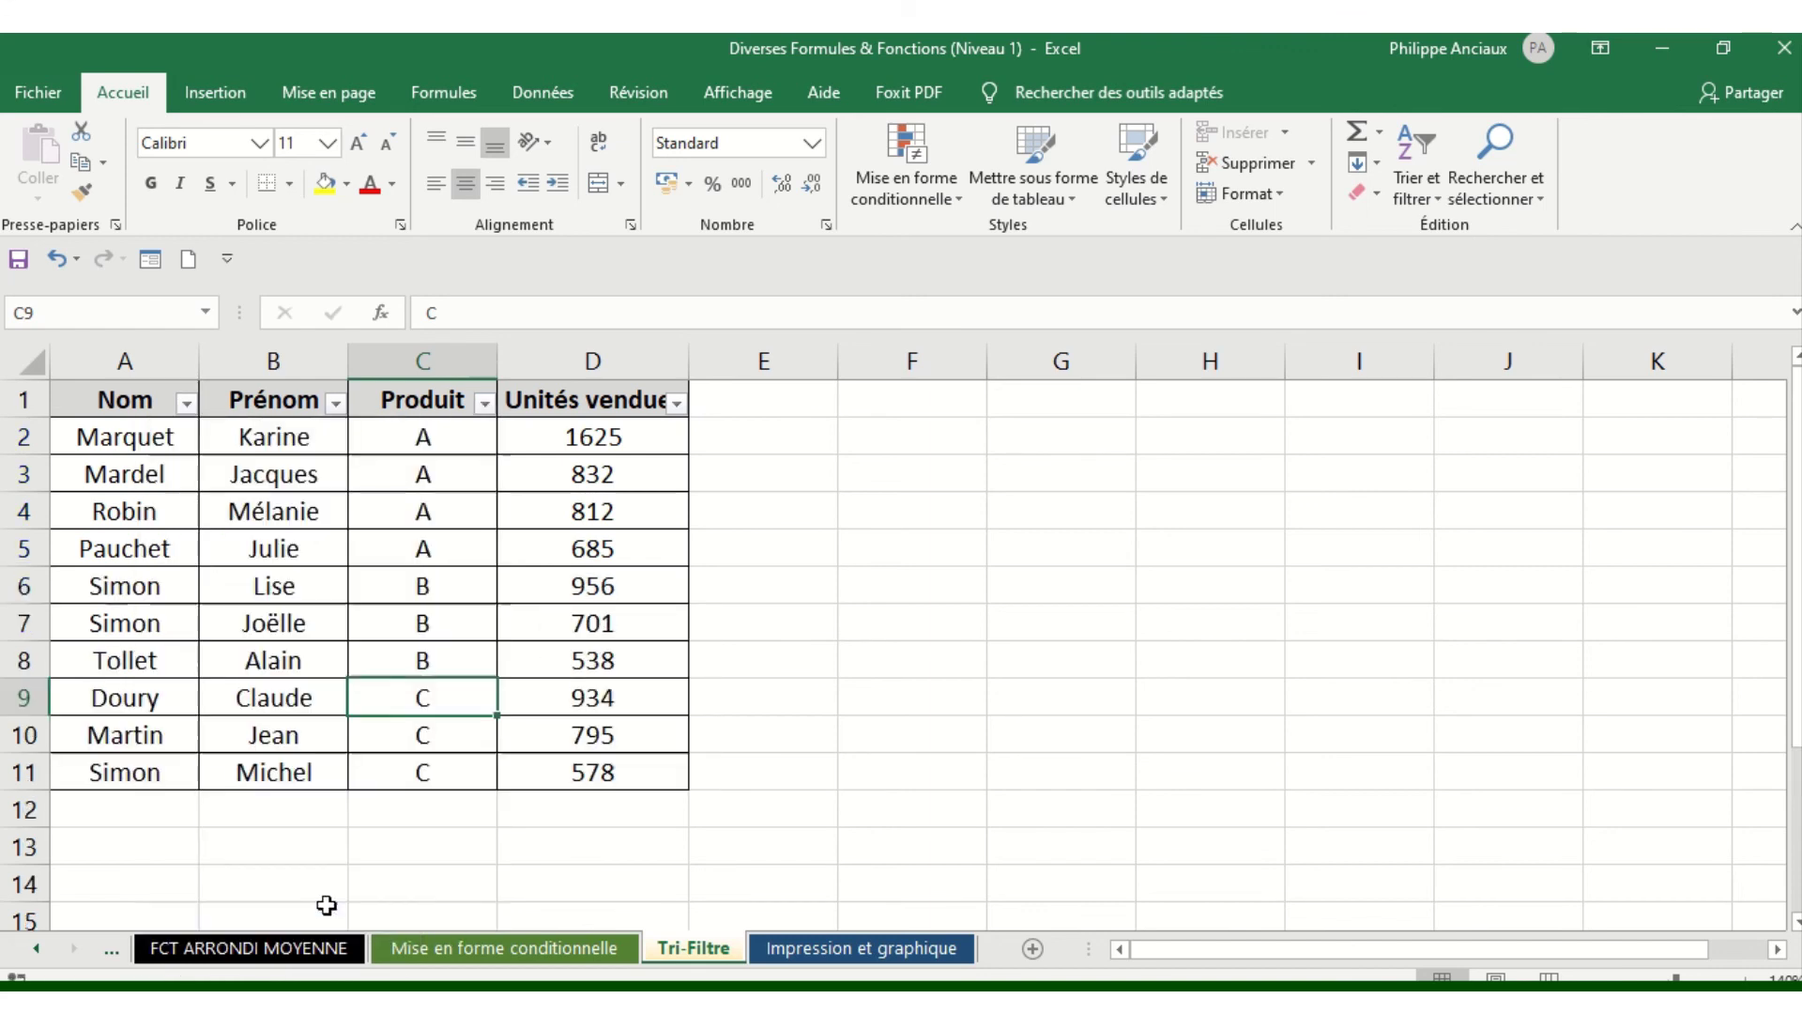
Turn off filtering (Filtrer) for the sales table with a cell inside it selected
{"action": "left_click", "coordinate": [392, 633]}
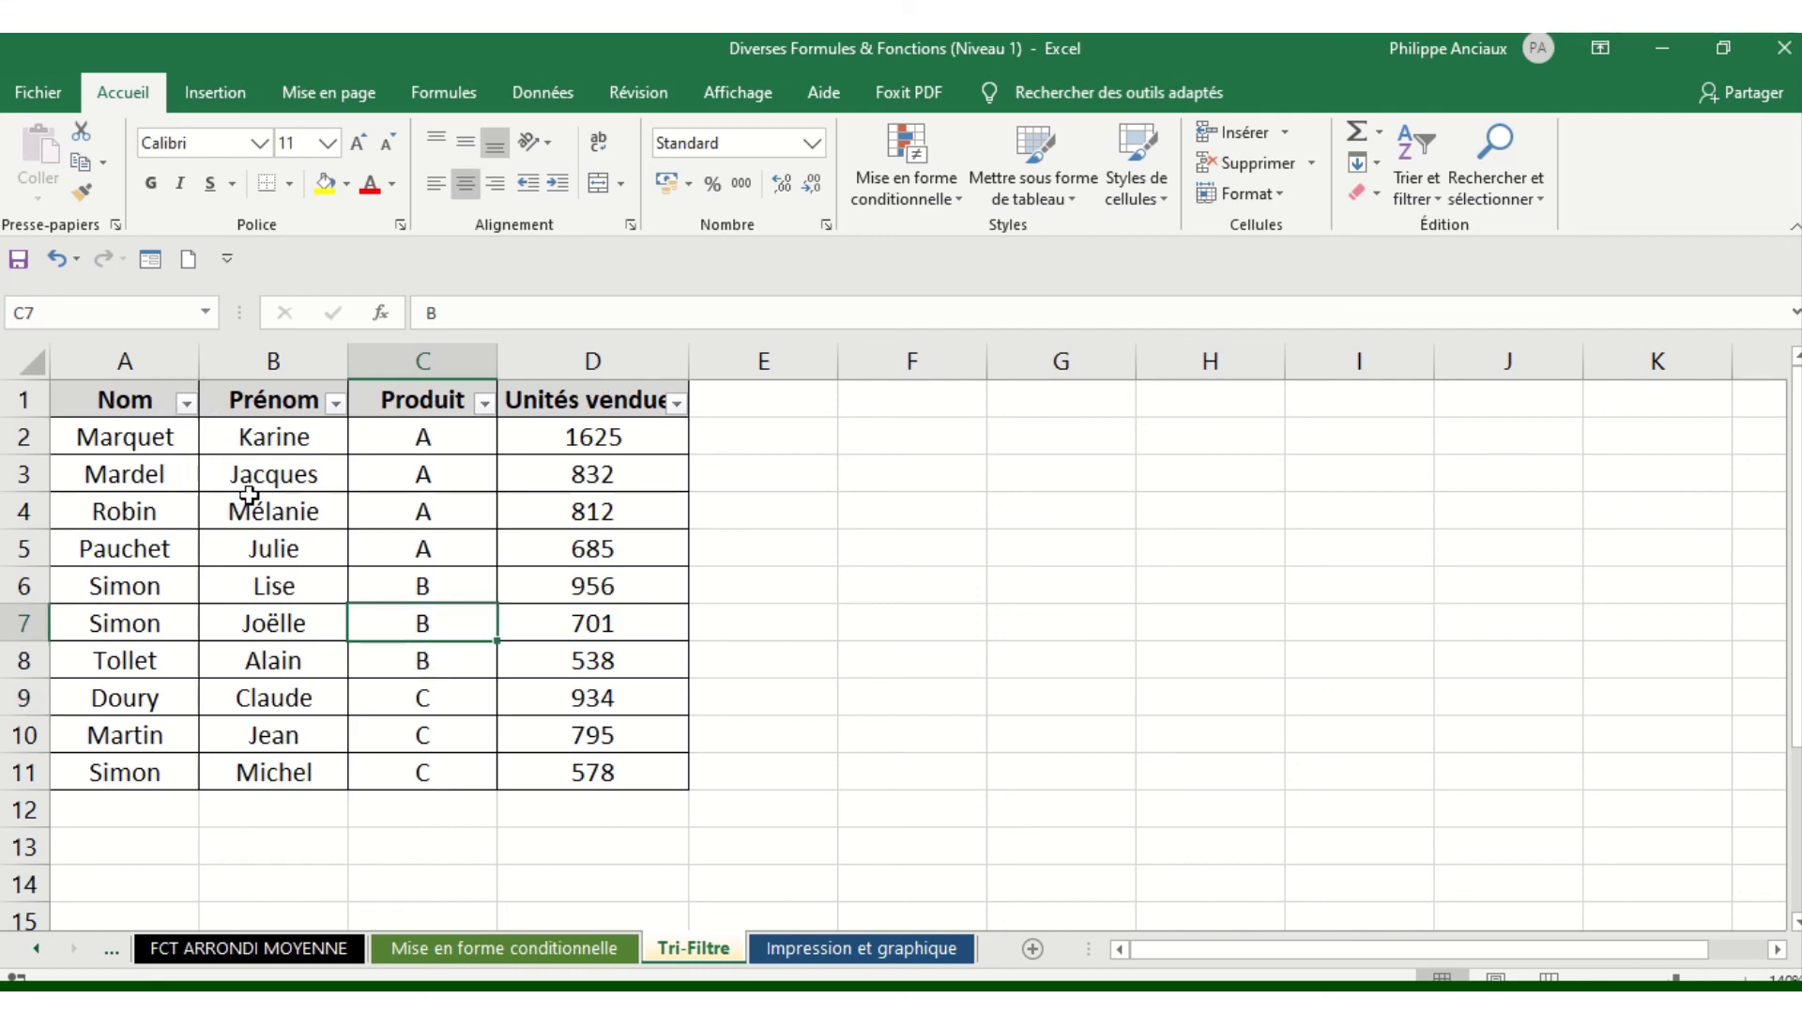
{"action": "left_click", "coordinate": [323, 581]}
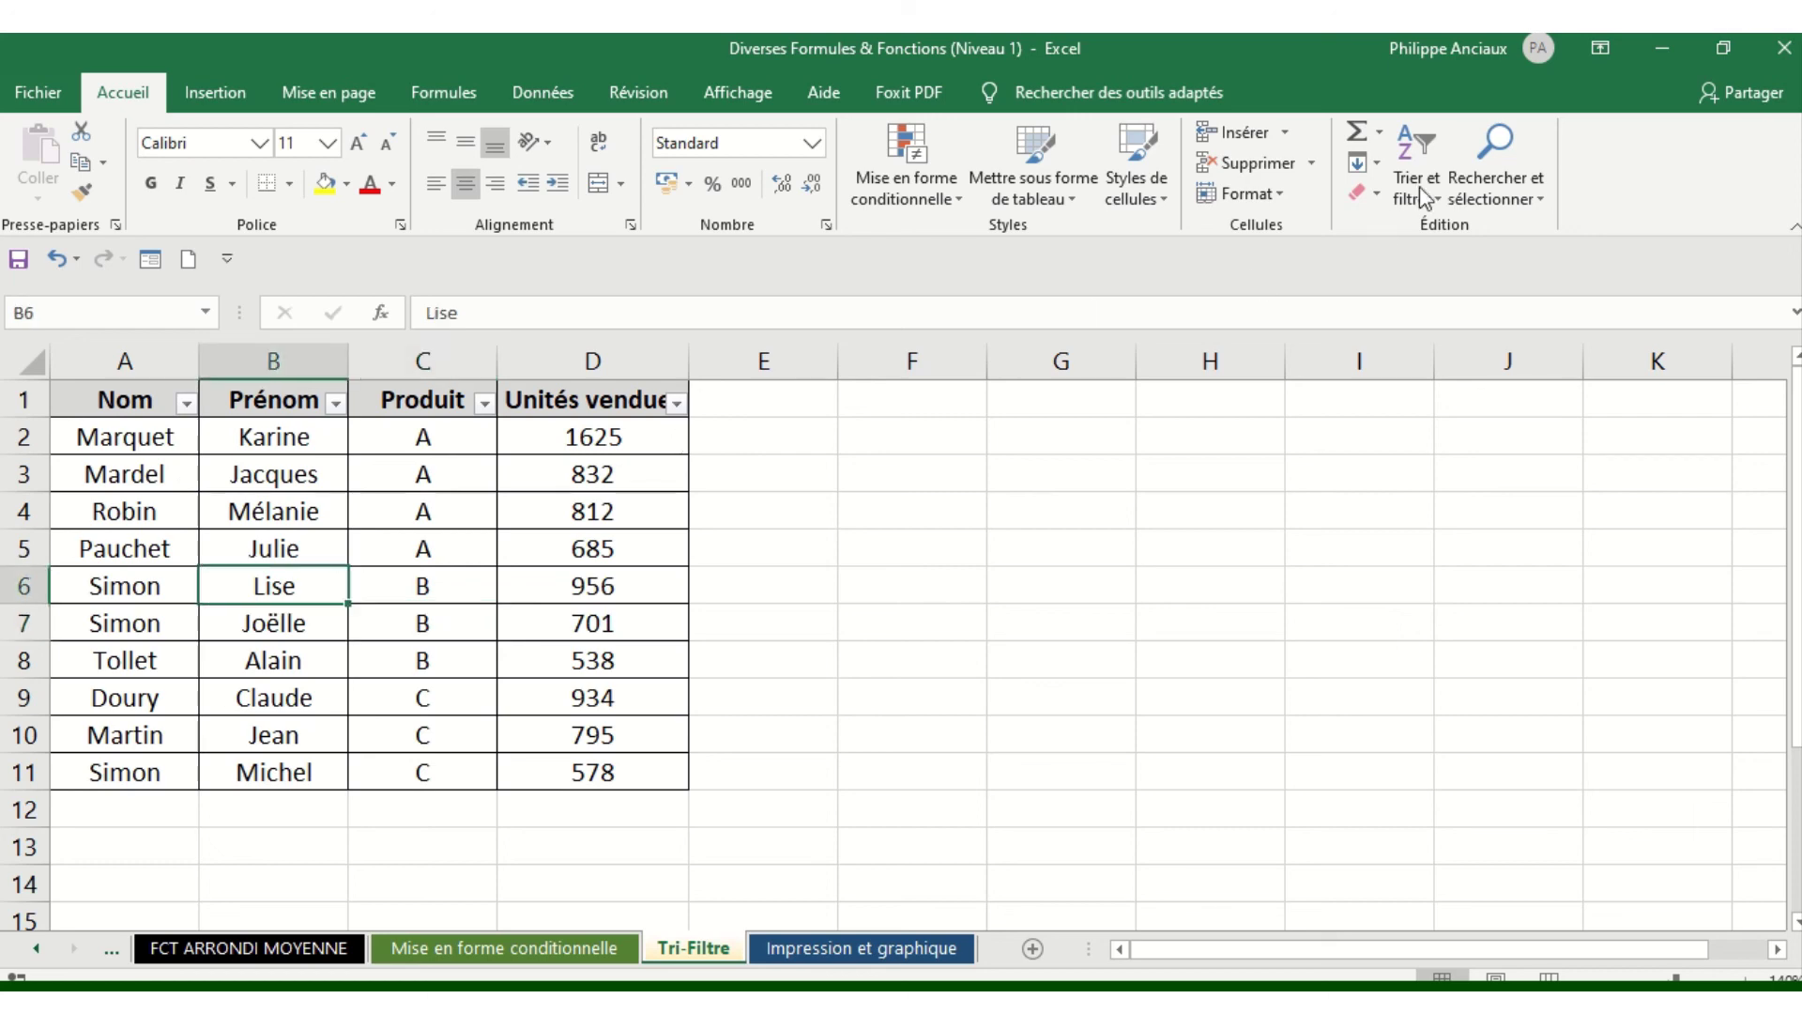
{"action": "left_click", "coordinate": [1429, 148]}
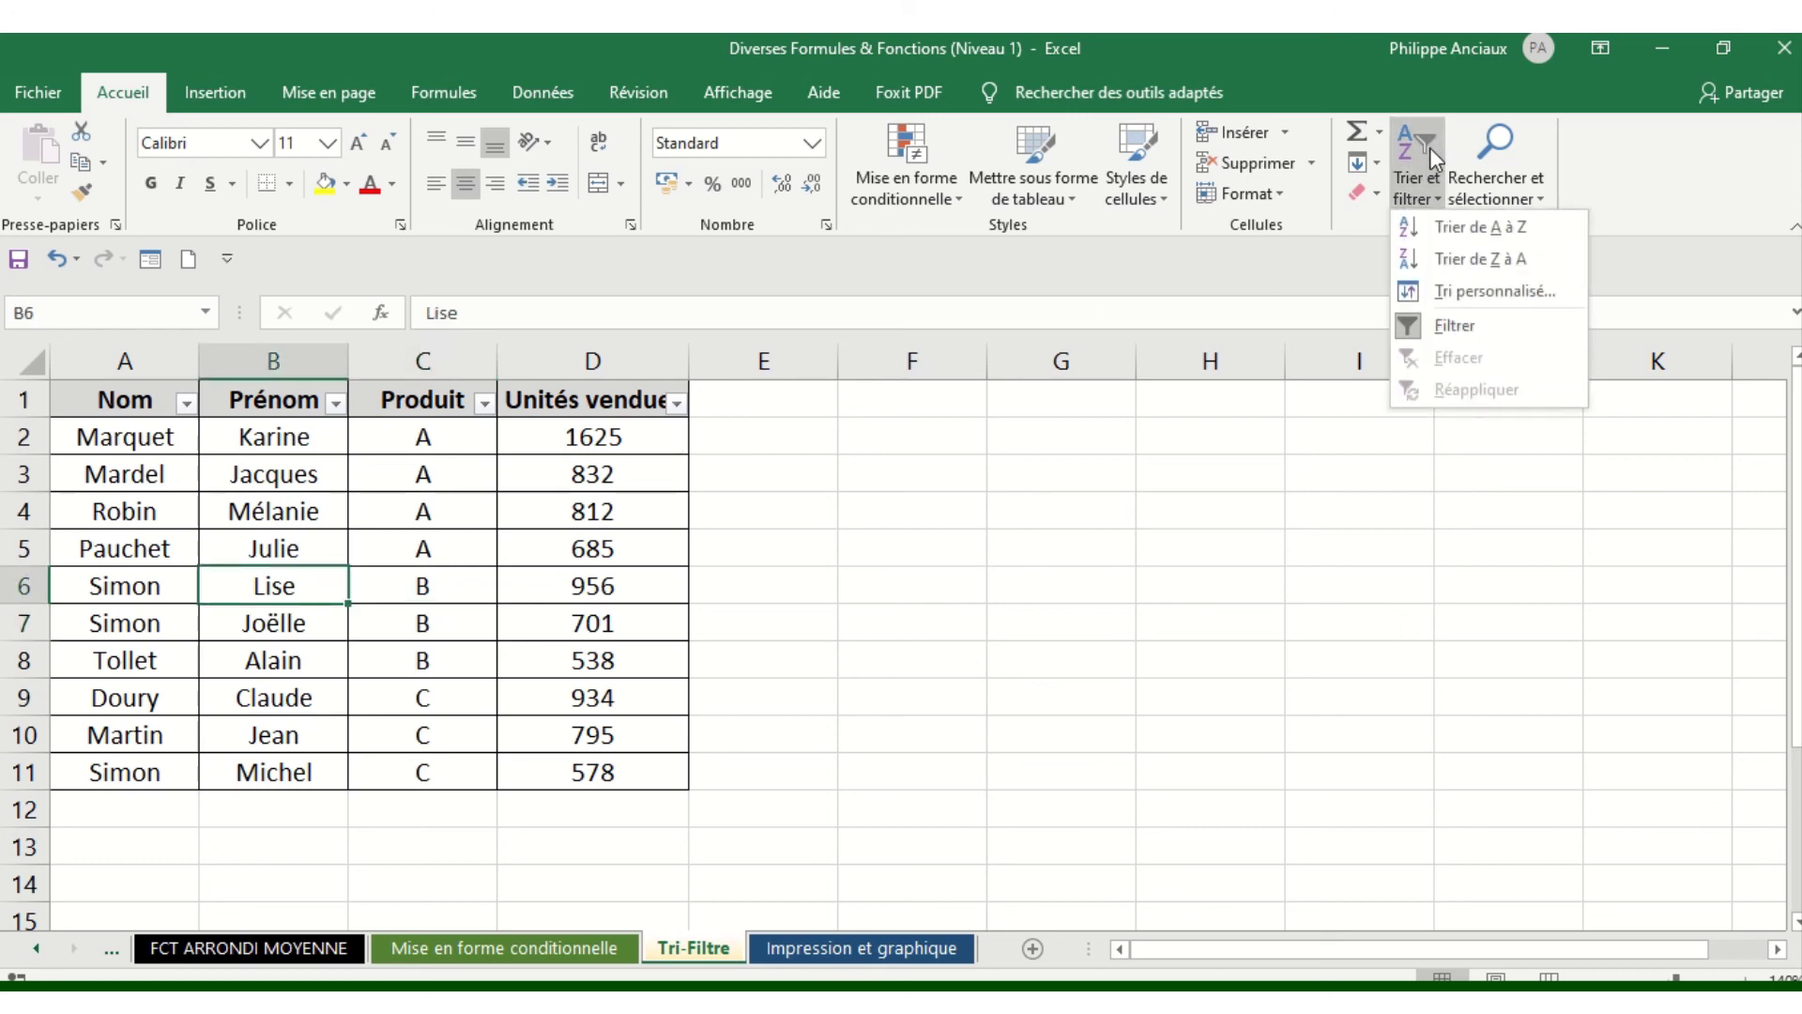
{"action": "left_click", "coordinate": [1464, 328]}
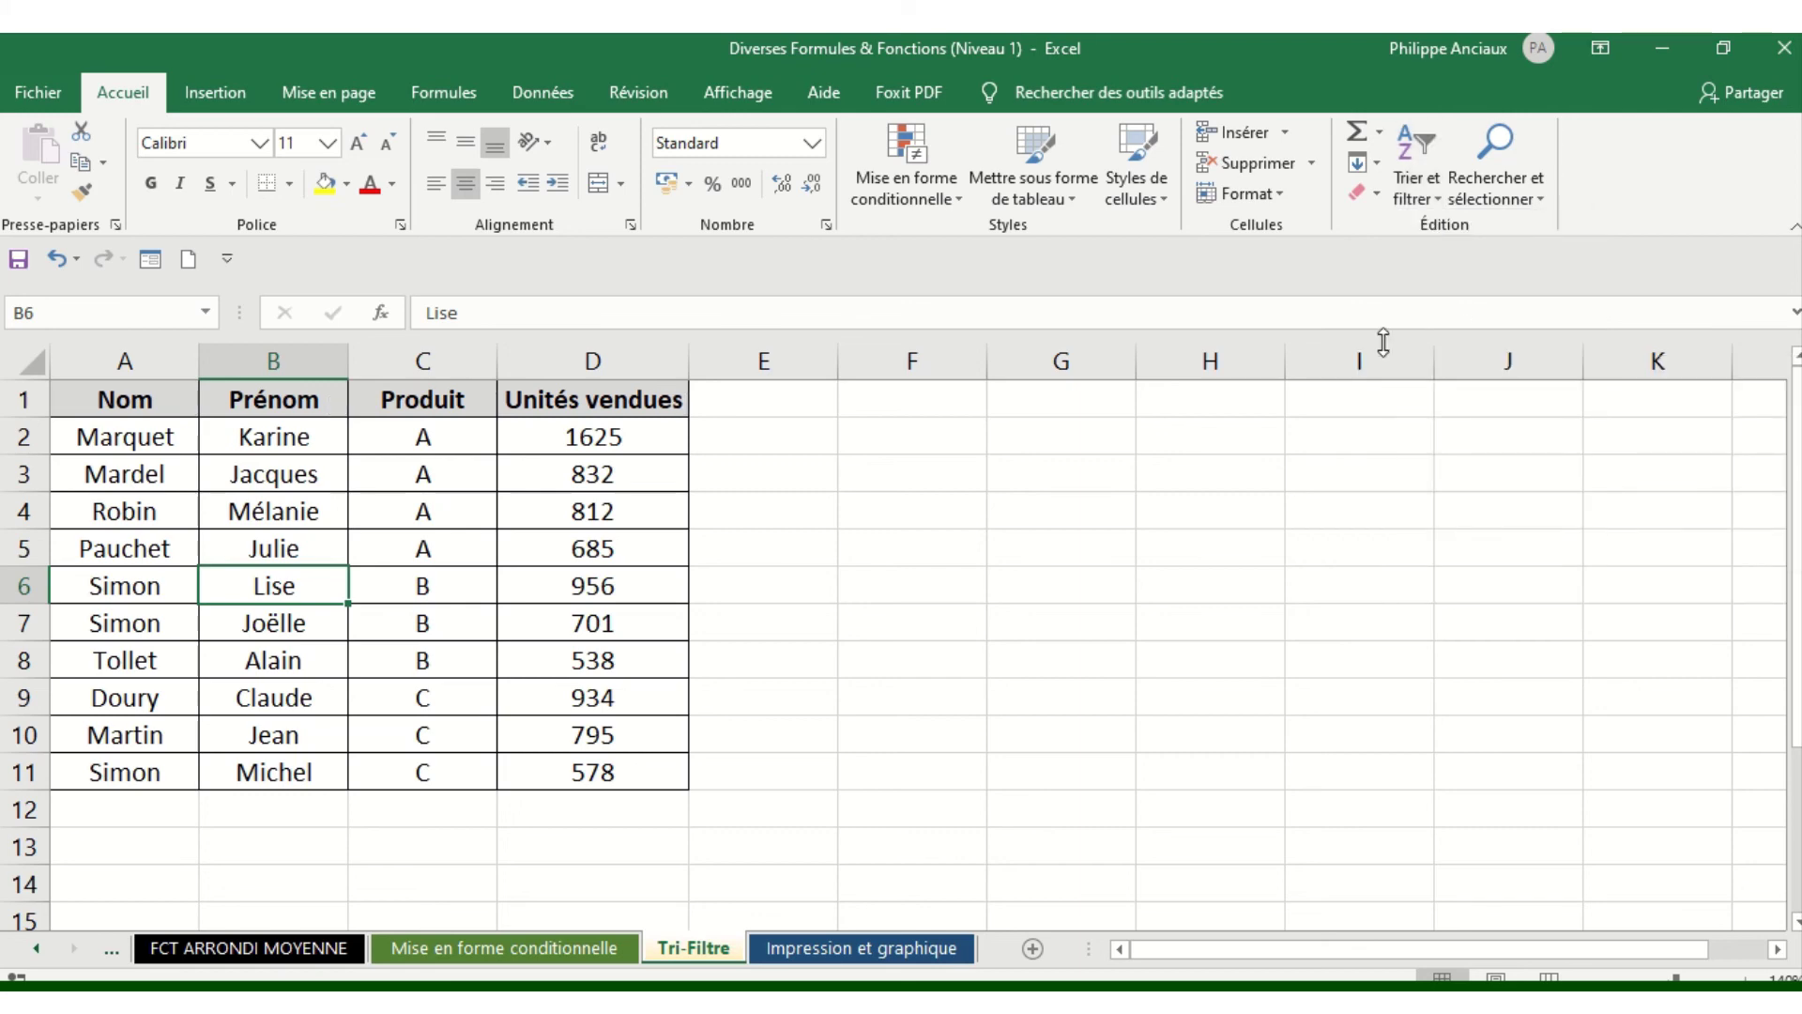
{"action": "mouse_move", "coordinate": [798, 38]}
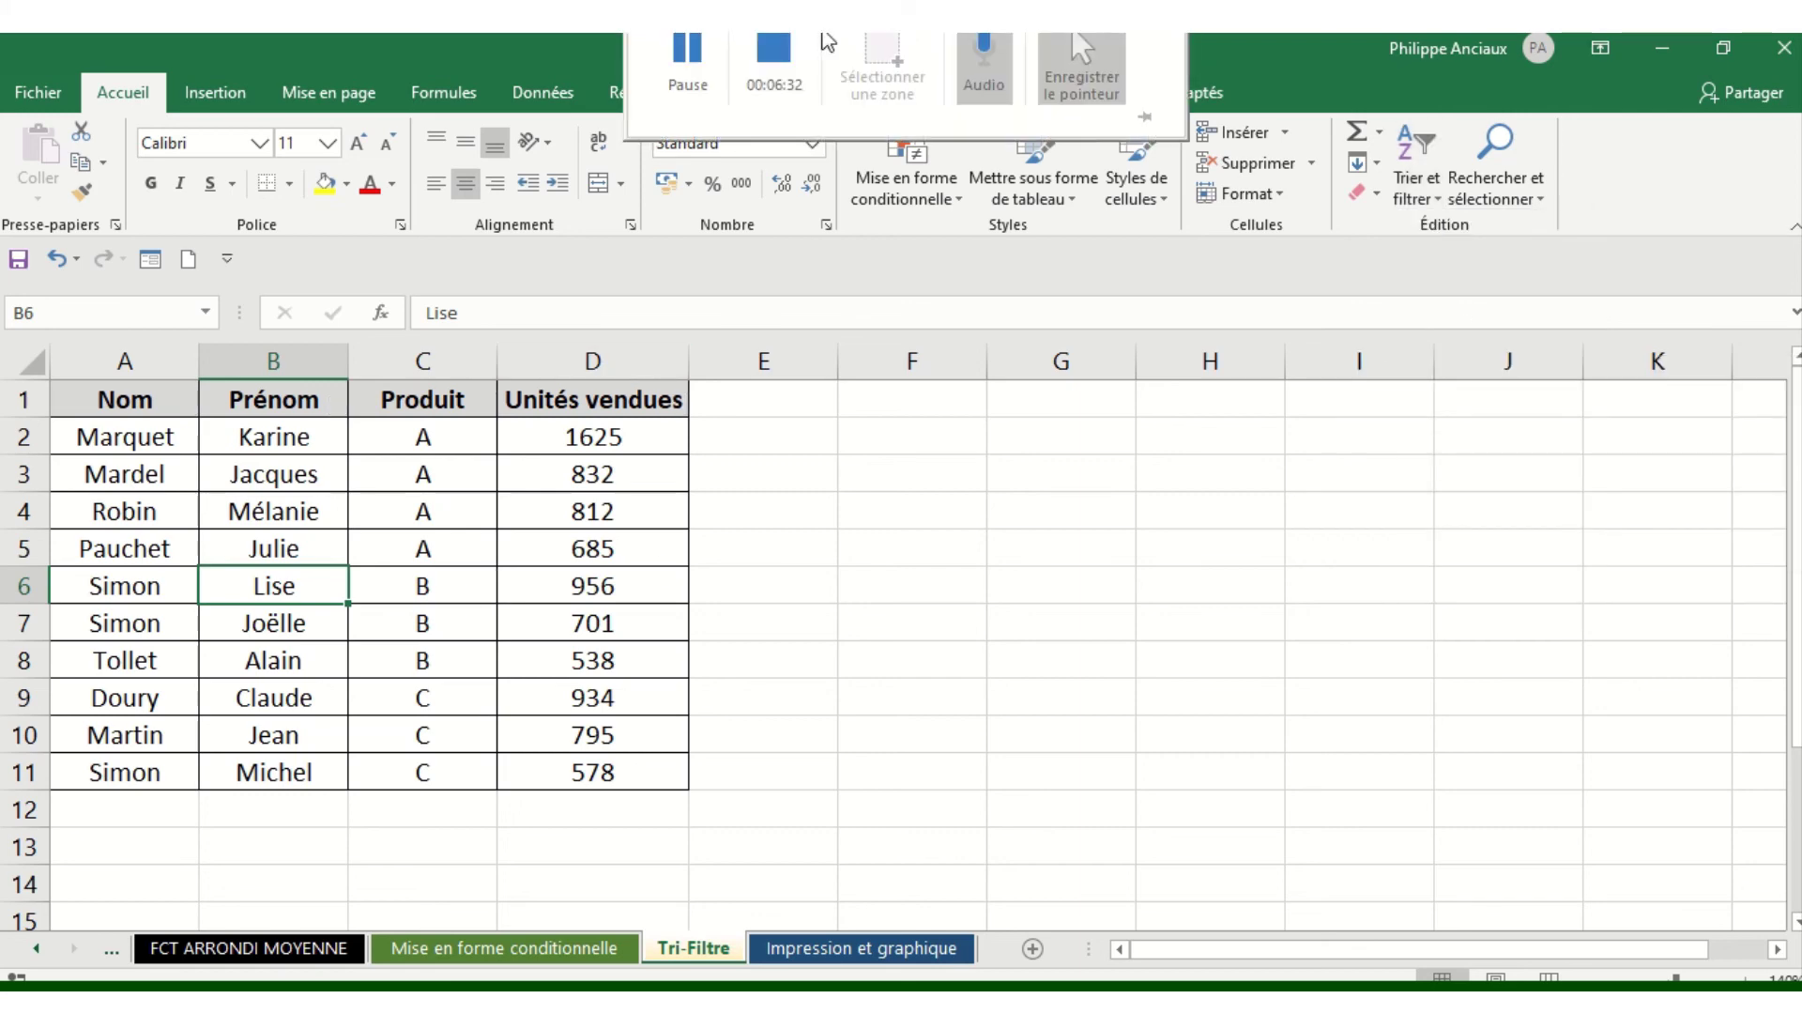